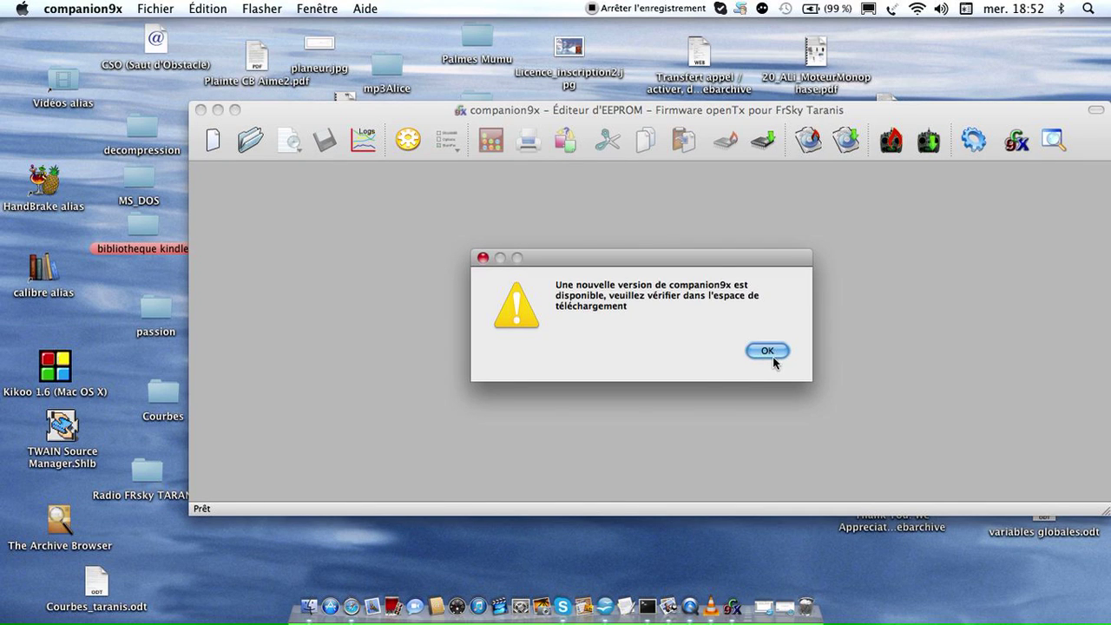
Create a new EEPROM document and open the model configuration assistant for model slot 01.
left_click(771, 354)
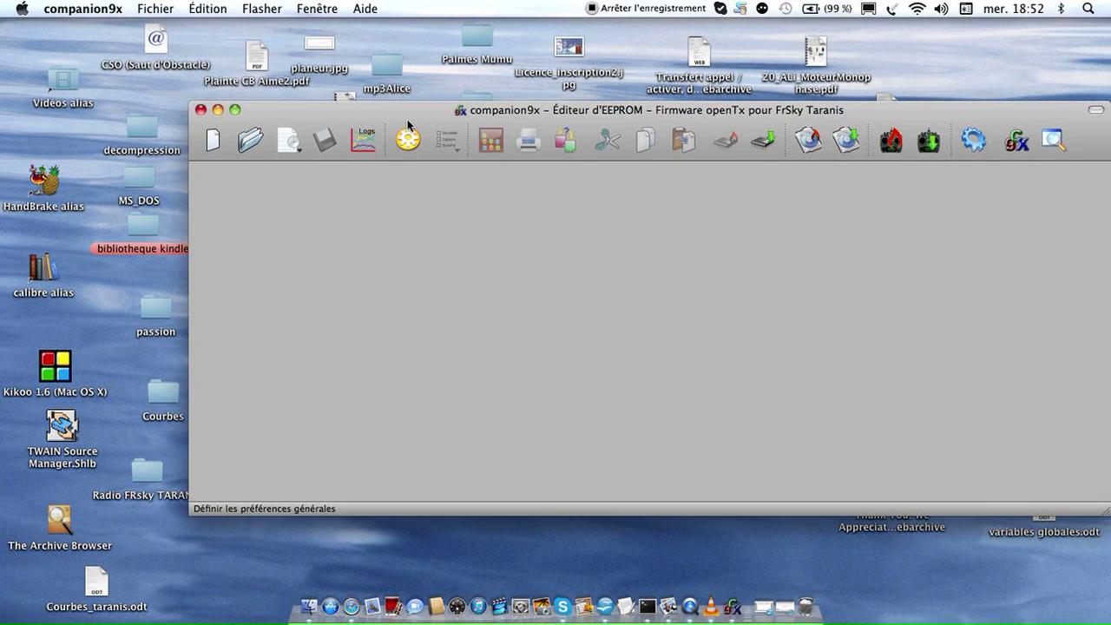
left_click_drag(401, 116, 332, 102)
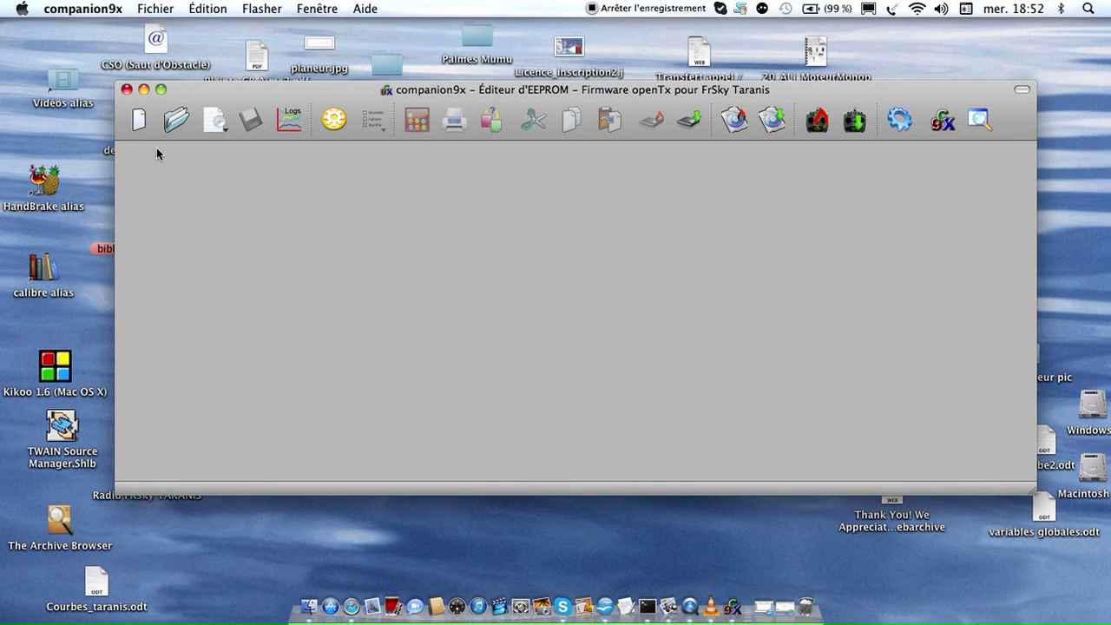
left_click(141, 122)
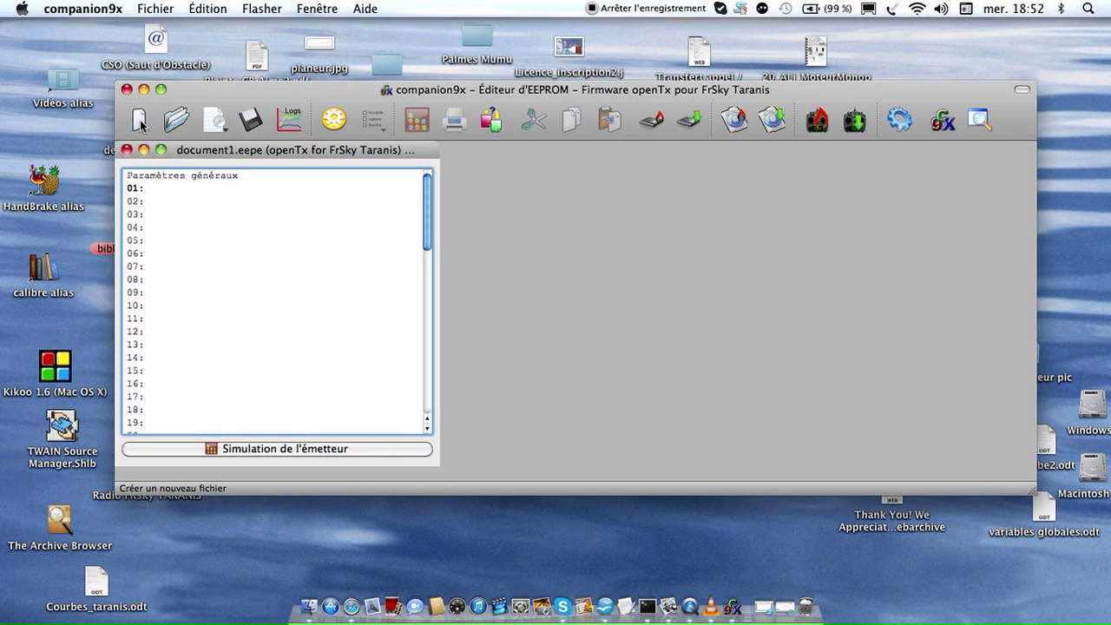
right_click(140, 193)
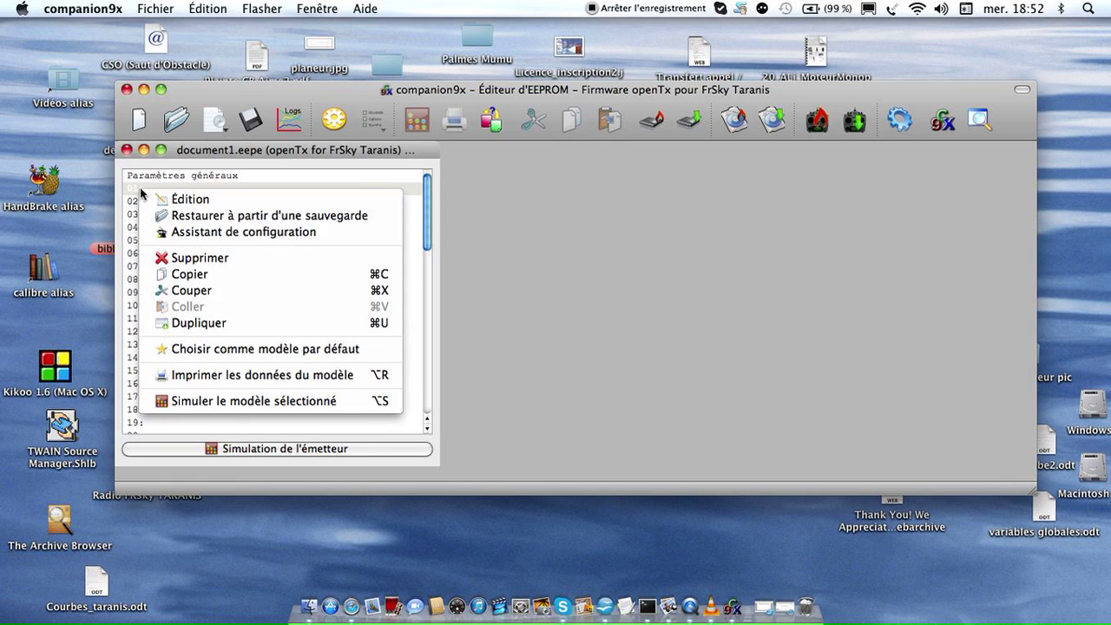
left_click(200, 234)
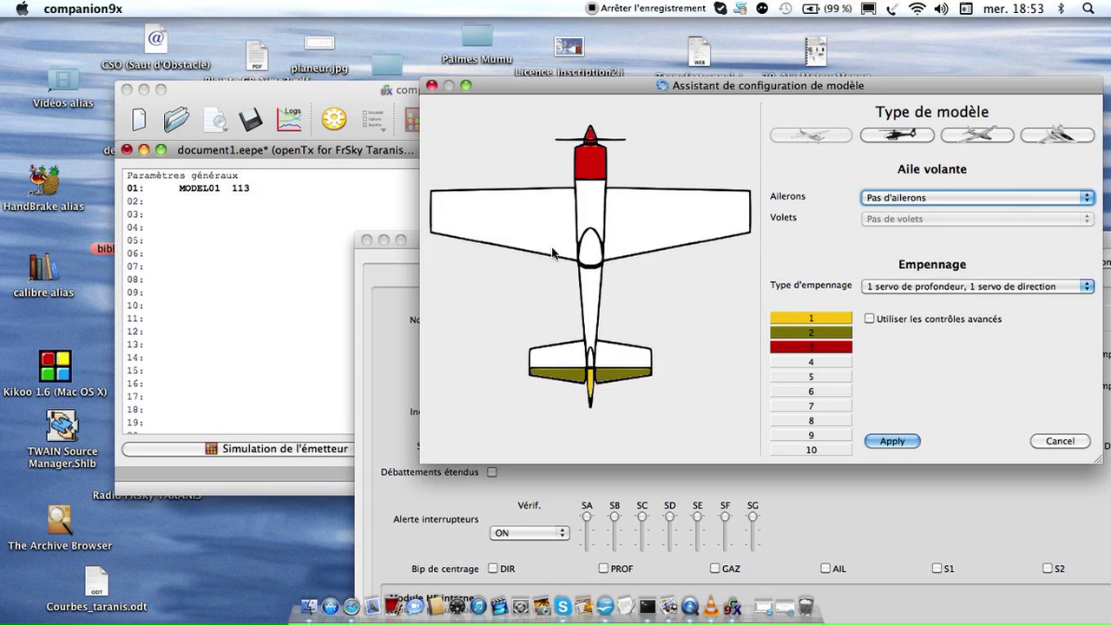
Configure the model as a glider with 2 aileron servos and apply it, overwriting the current model.
left_click_drag(785, 88, 595, 67)
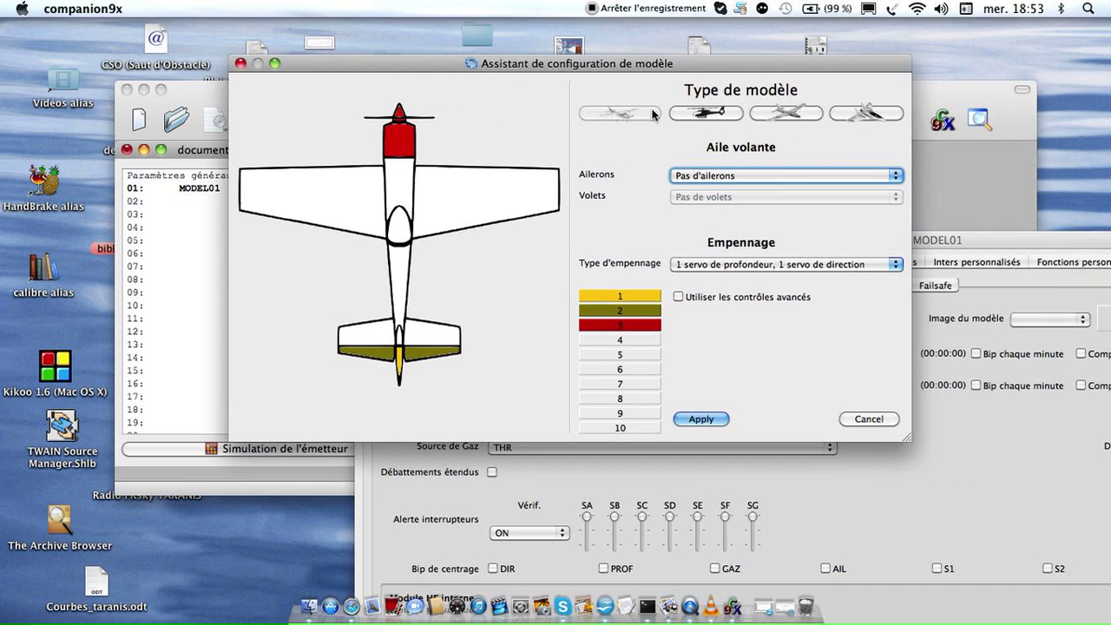
left_click(791, 113)
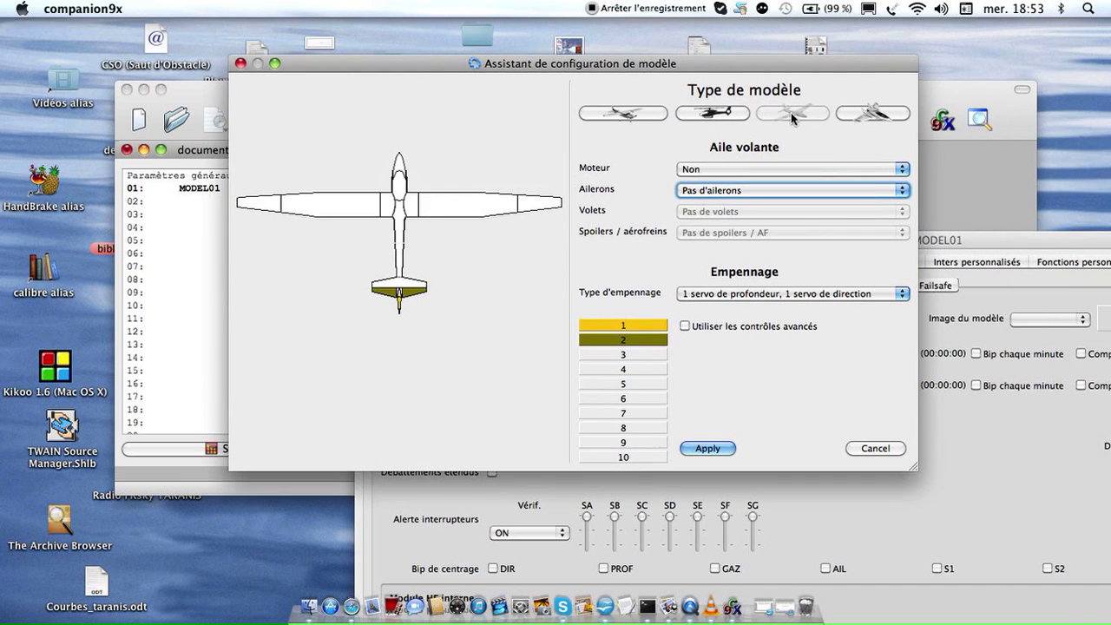
left_click(902, 190)
left_click(887, 216)
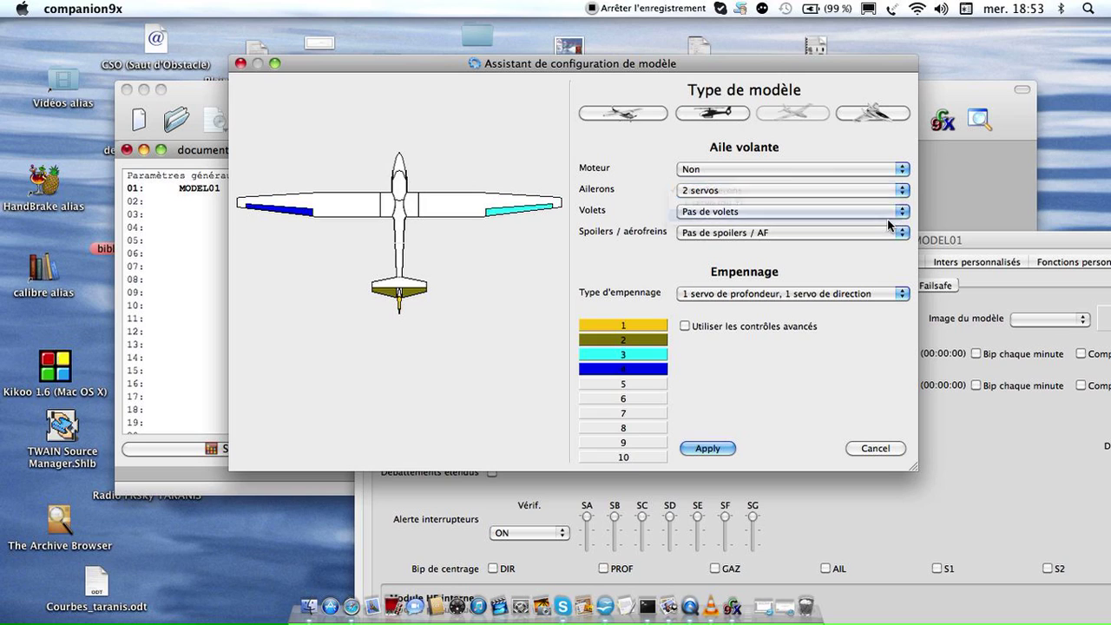
left_click(715, 451)
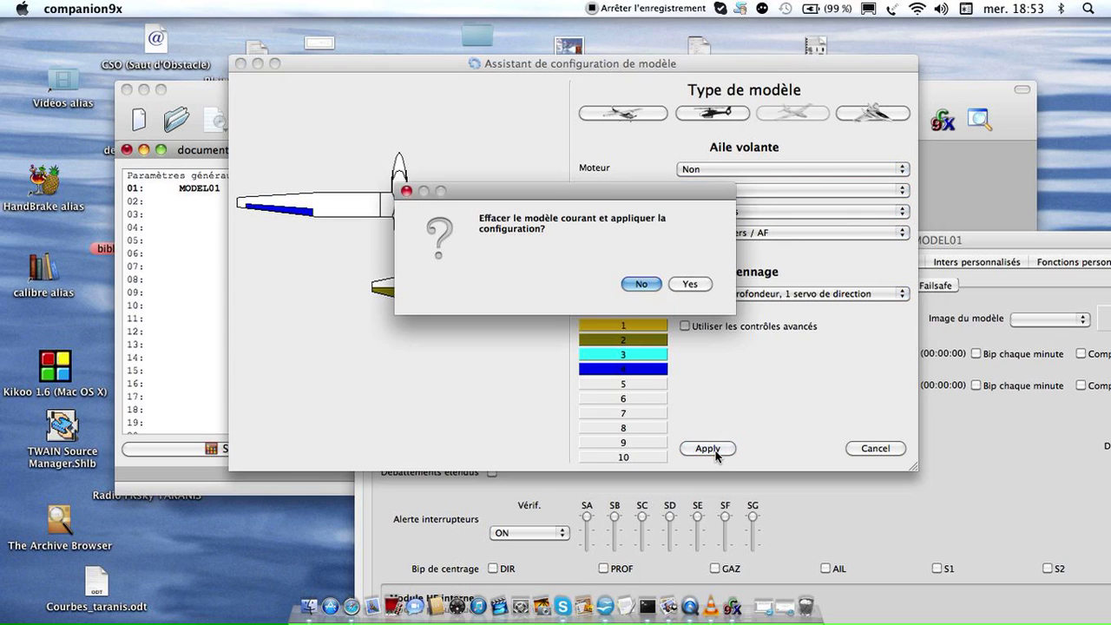
left_click(687, 284)
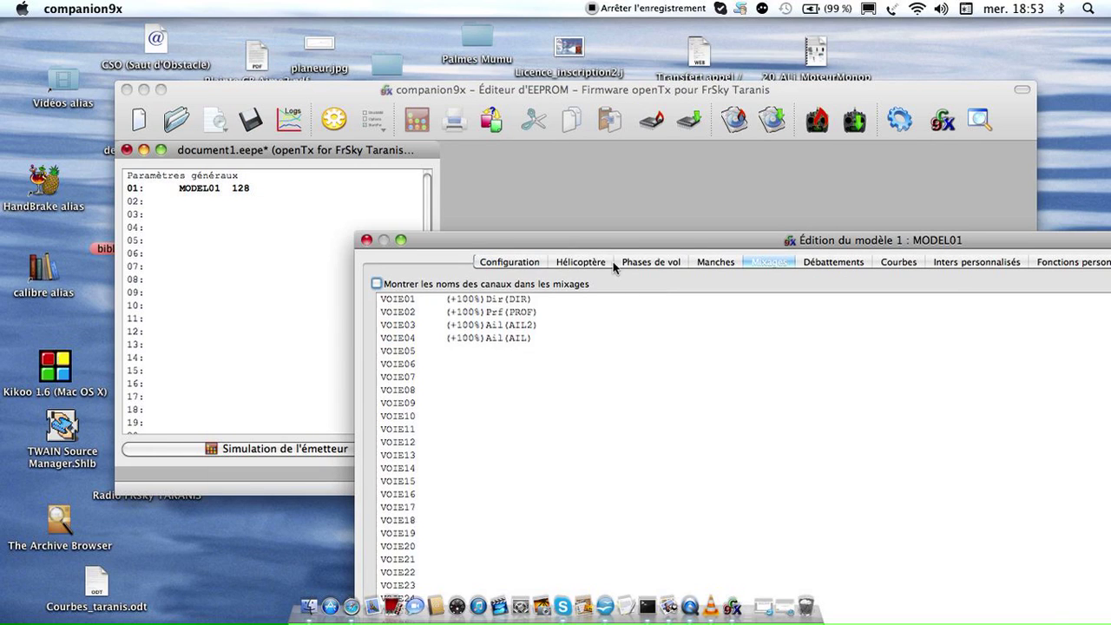
Open model 01 for editing and rename it F3K in its configuration.
left_click_drag(599, 241, 607, 77)
left_click(262, 99)
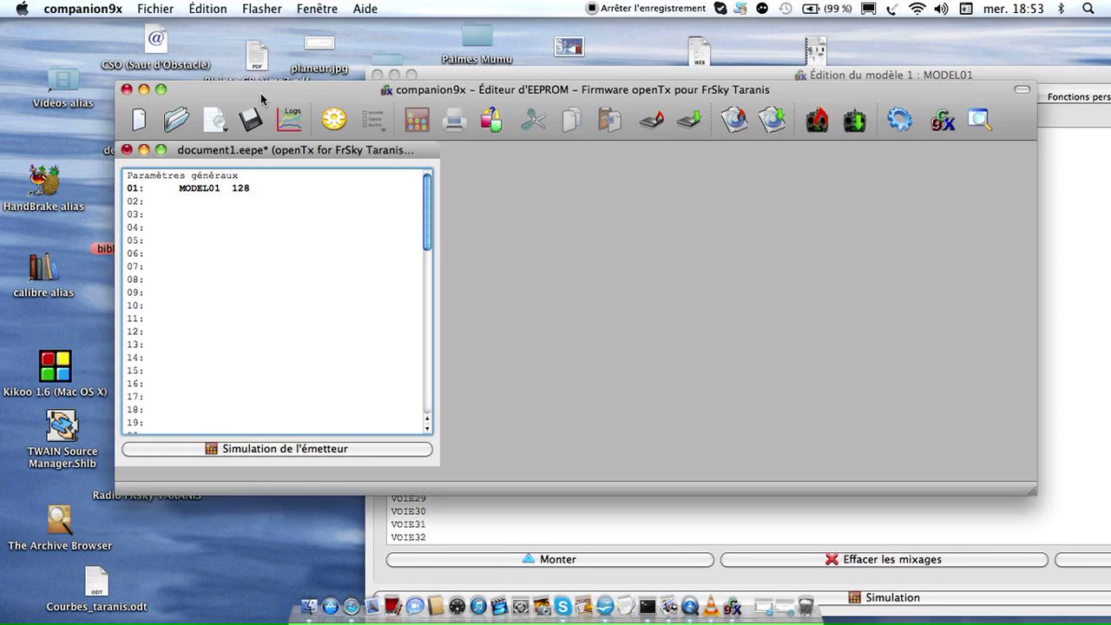
left_click(196, 189)
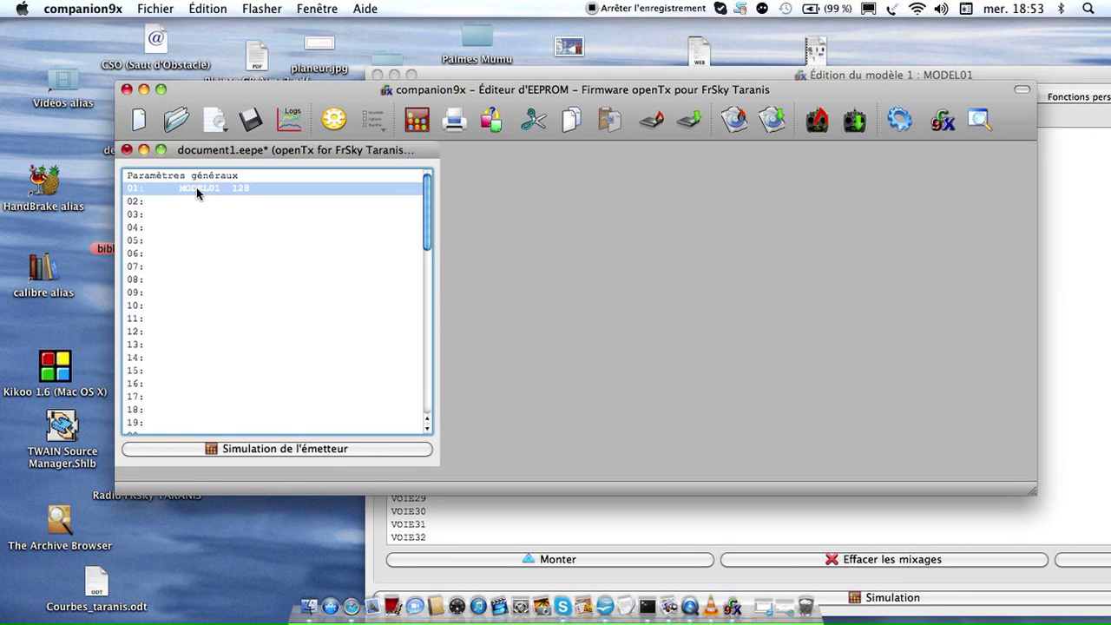
right_click(196, 187)
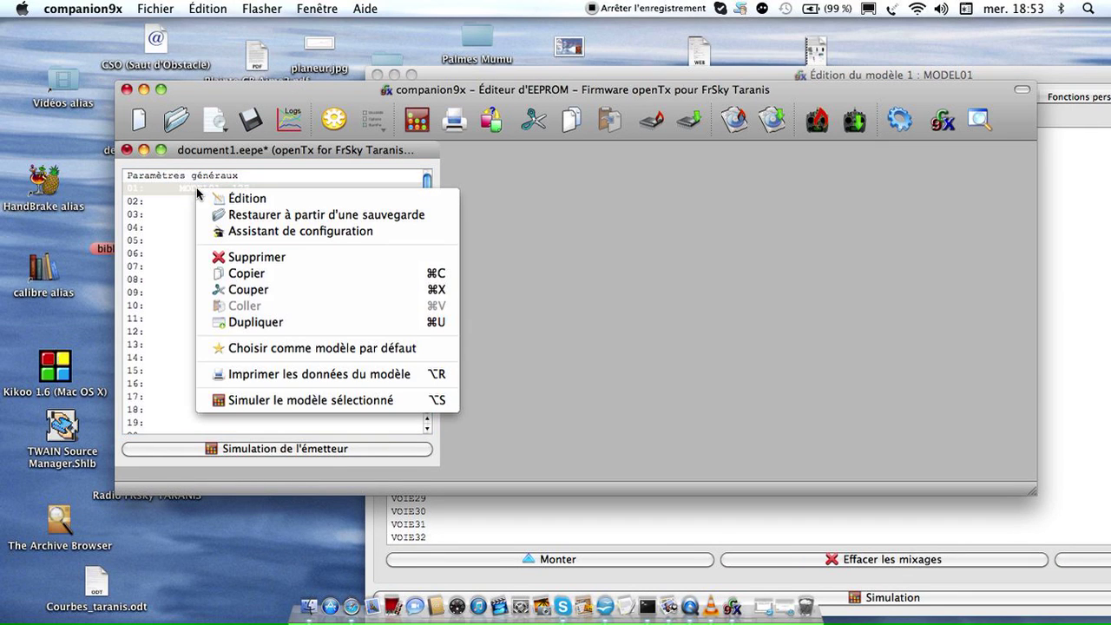
left_click(319, 198)
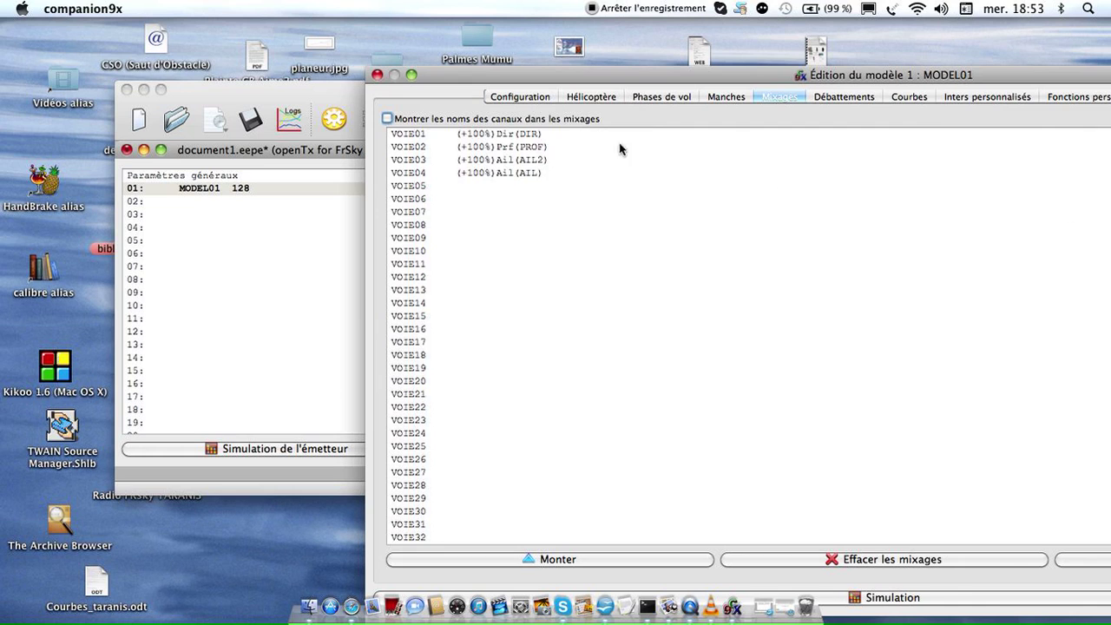
left_click(542, 99)
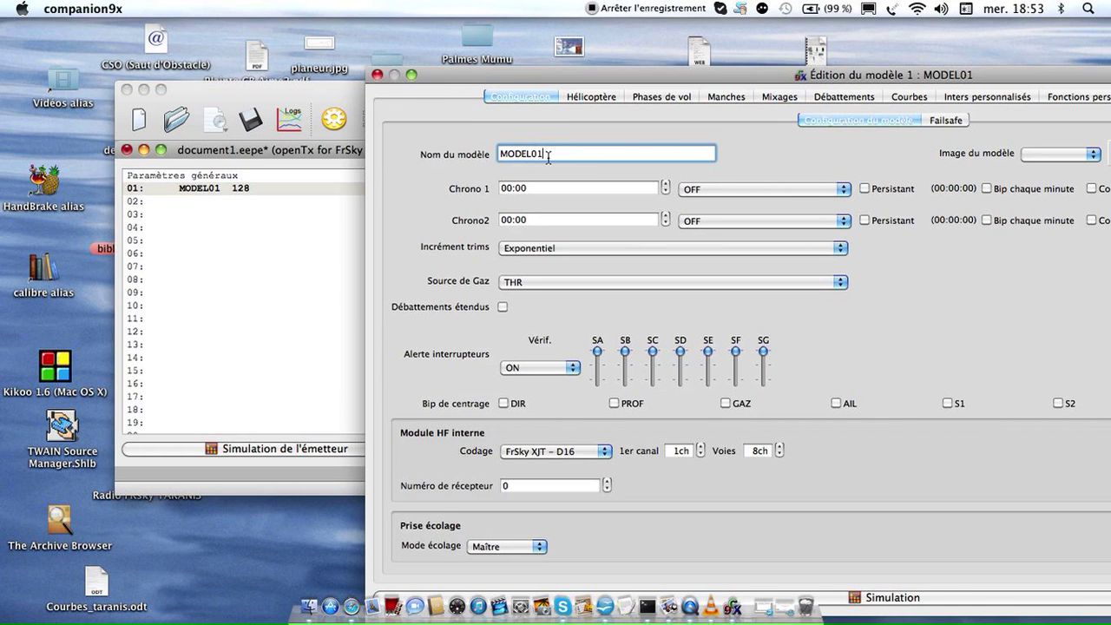
left_click_drag(544, 154, 473, 153)
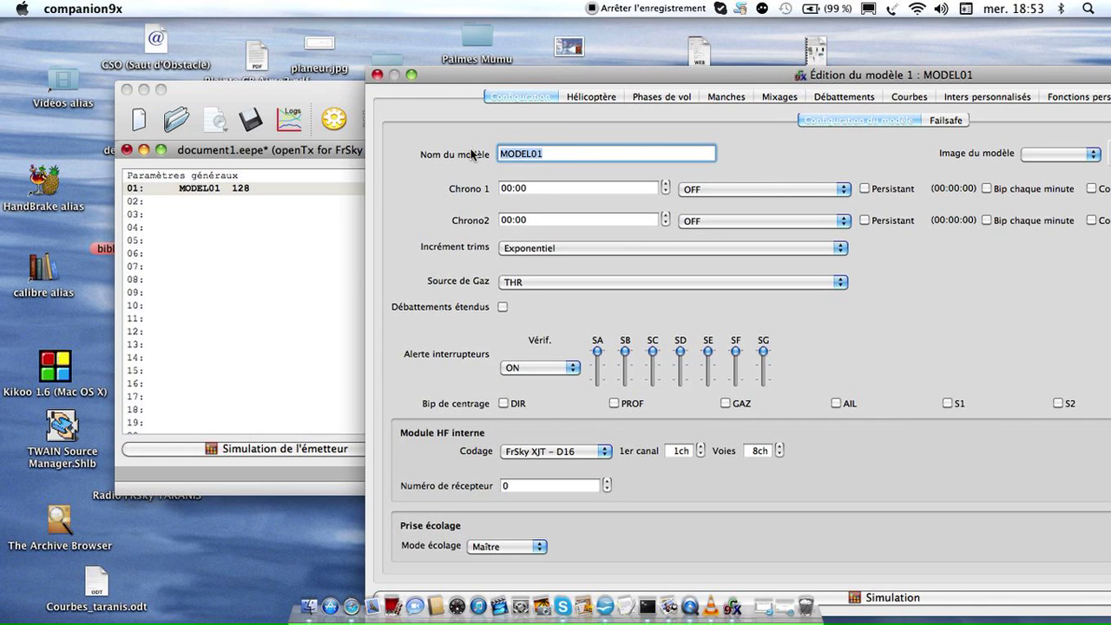
type("F3K")
Edit the VOIE03 aileron mix, naming it AILD and setting its differential to 50.
left_click(774, 100)
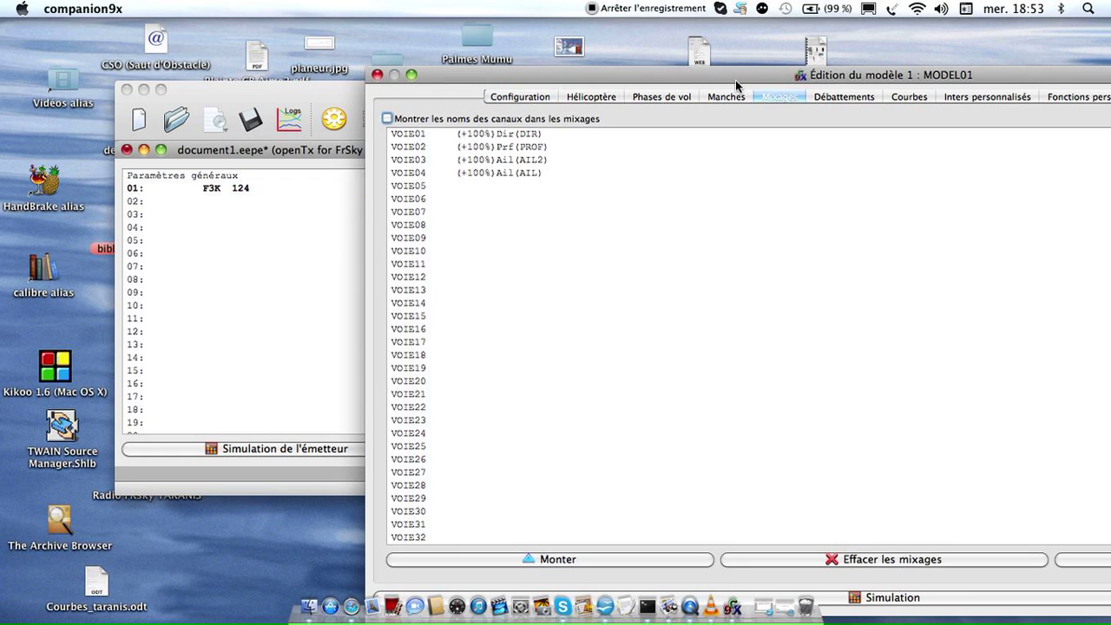
left_click_drag(735, 77, 500, 57)
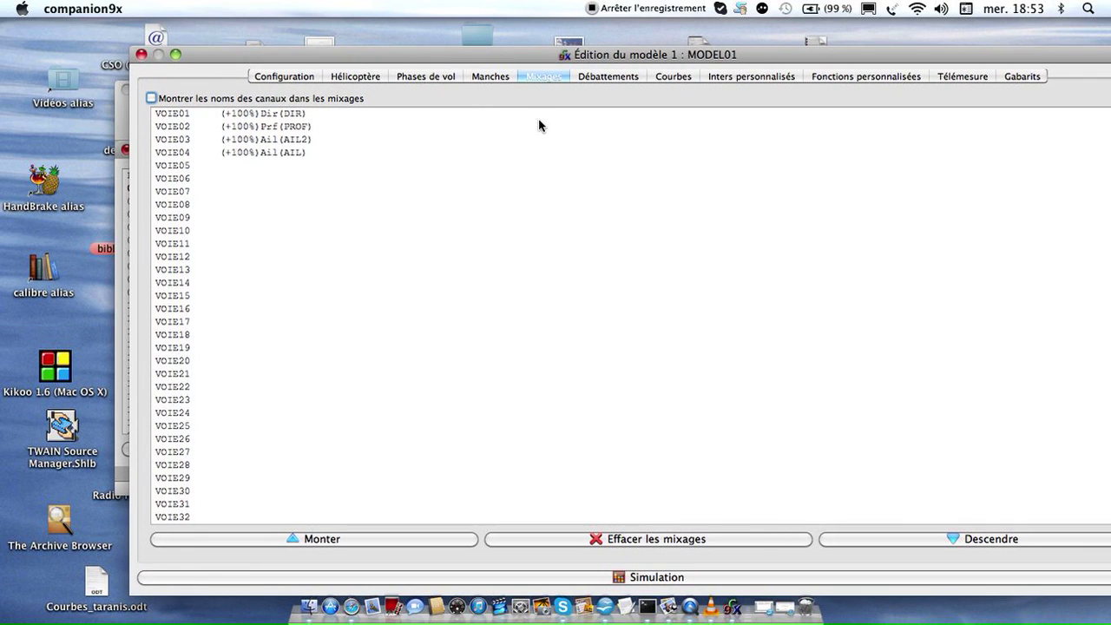
right_click(293, 144)
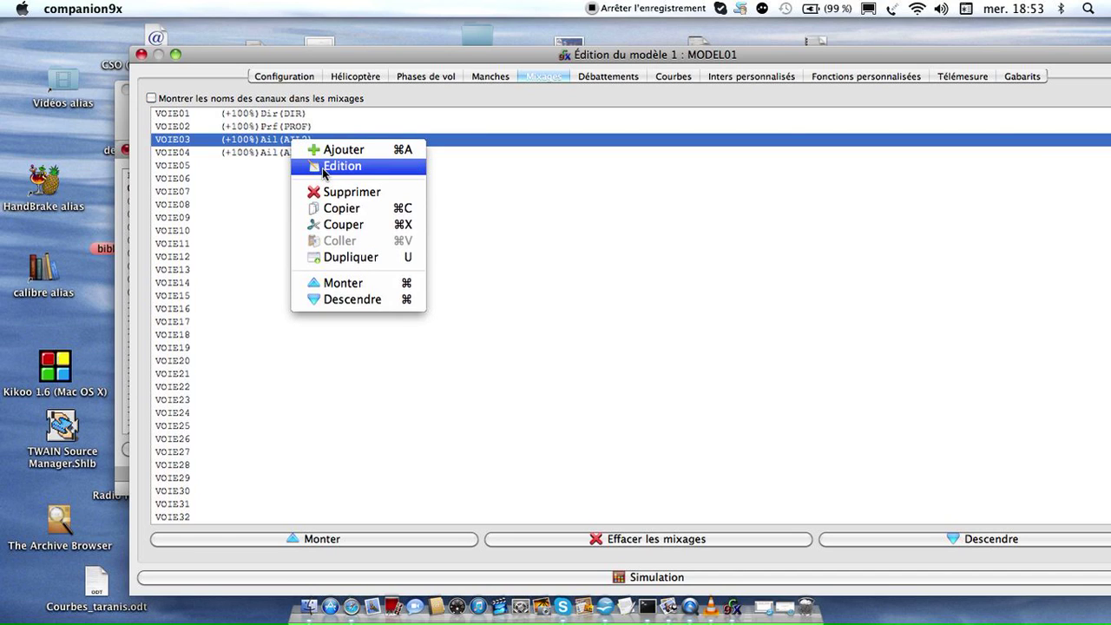
left_click(322, 167)
left_click_drag(557, 113, 442, 111)
left_click(499, 135)
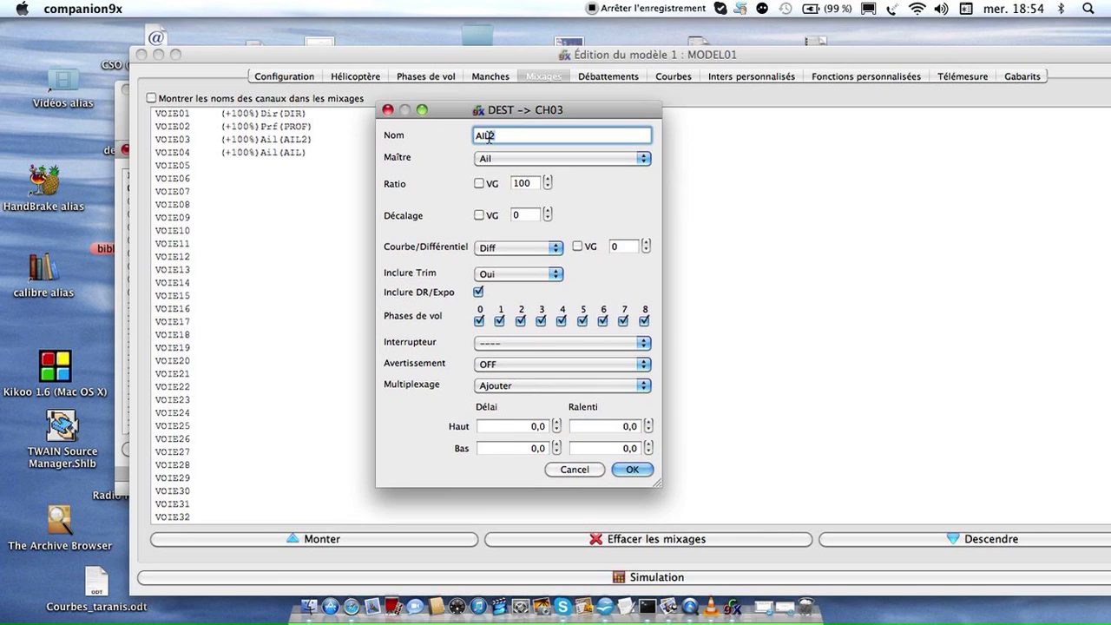
key("BackSpace")
type("D")
left_click(618, 246)
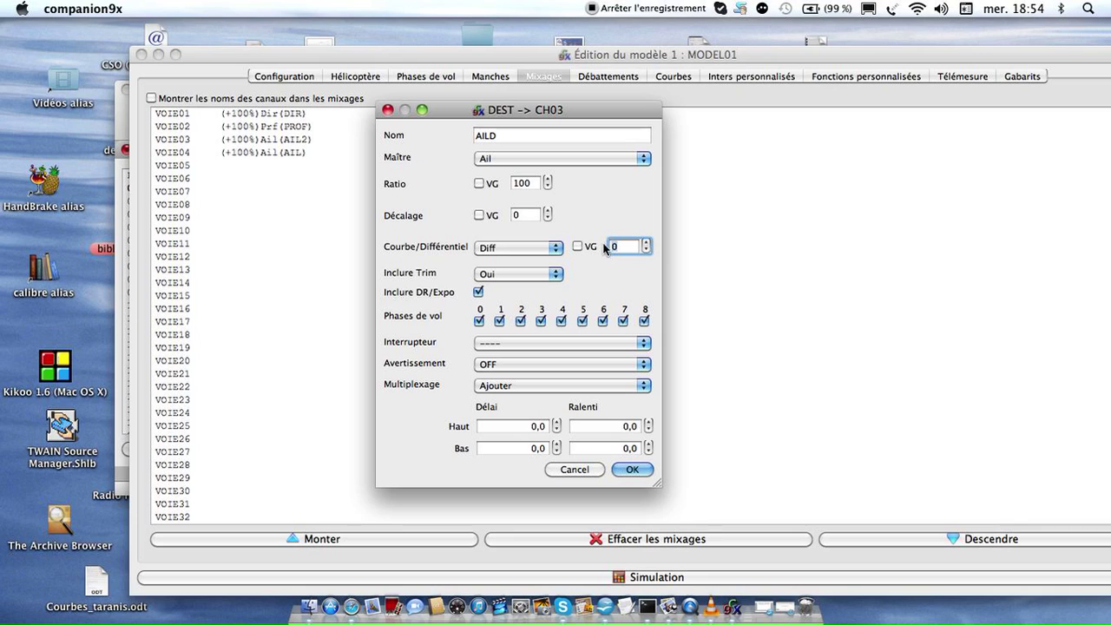
type("50")
left_click(633, 469)
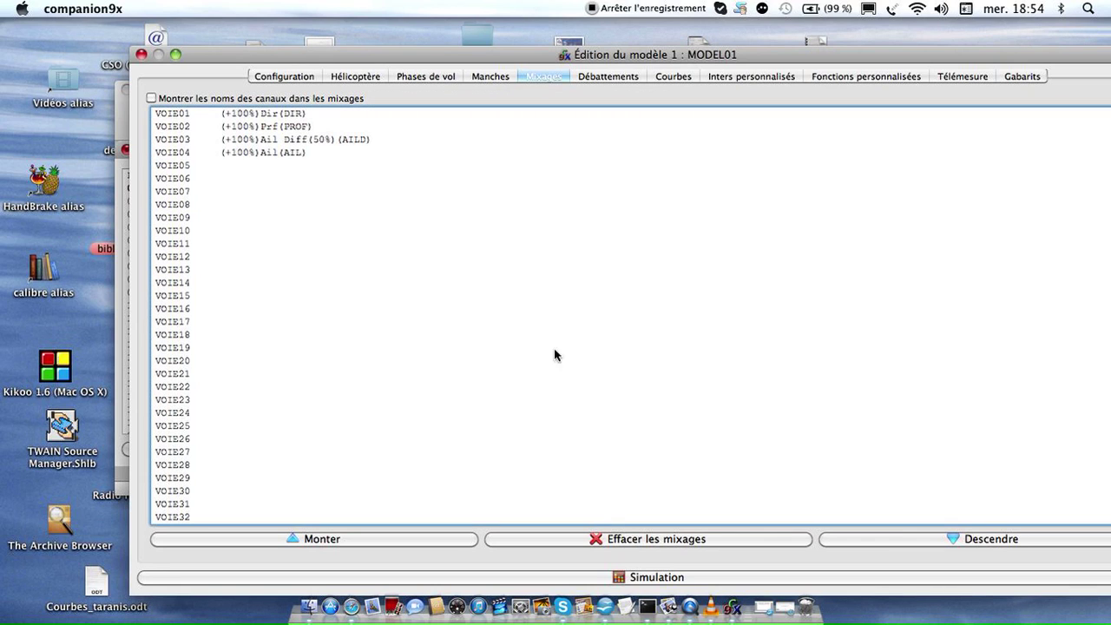
Edit the VOIE04 aileron mix, naming it AILG and setting its differential to 50.
right_click(291, 153)
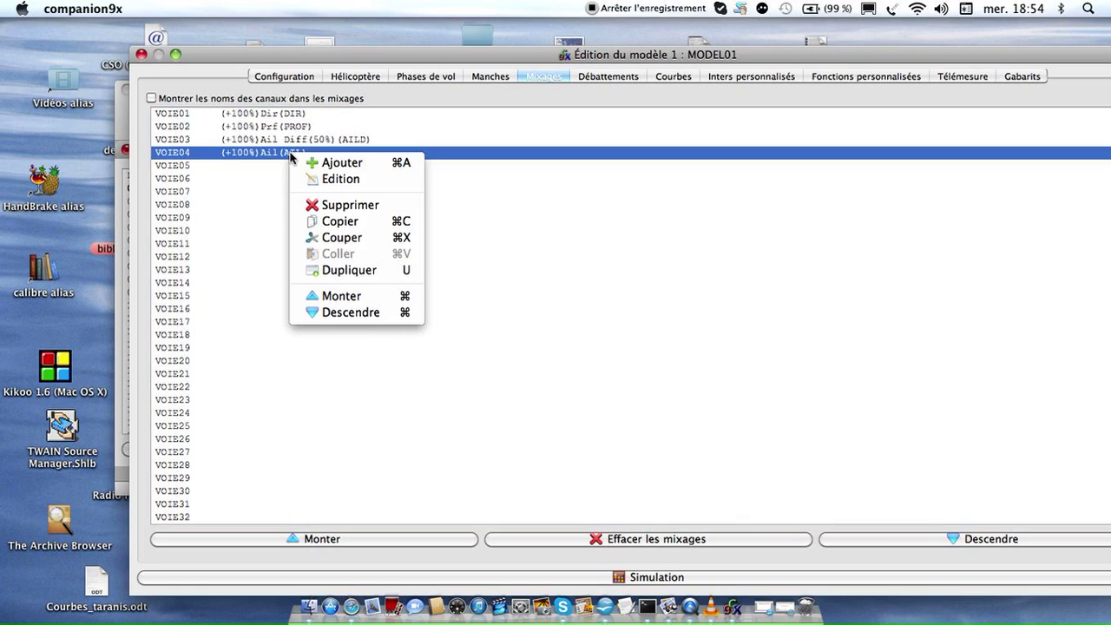
left_click(340, 178)
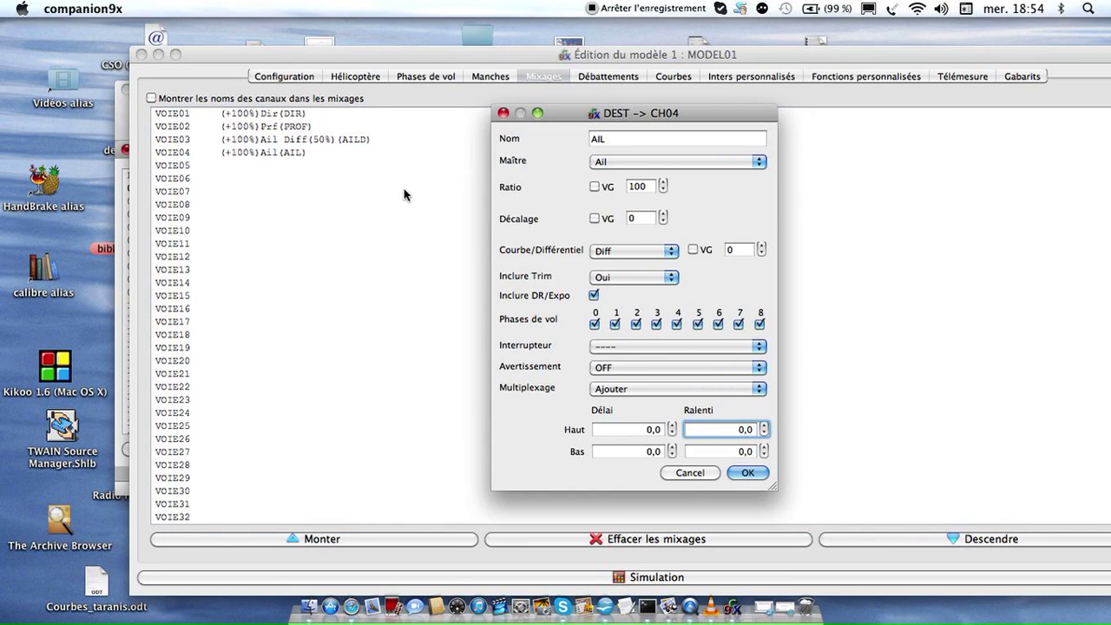
left_click(609, 140)
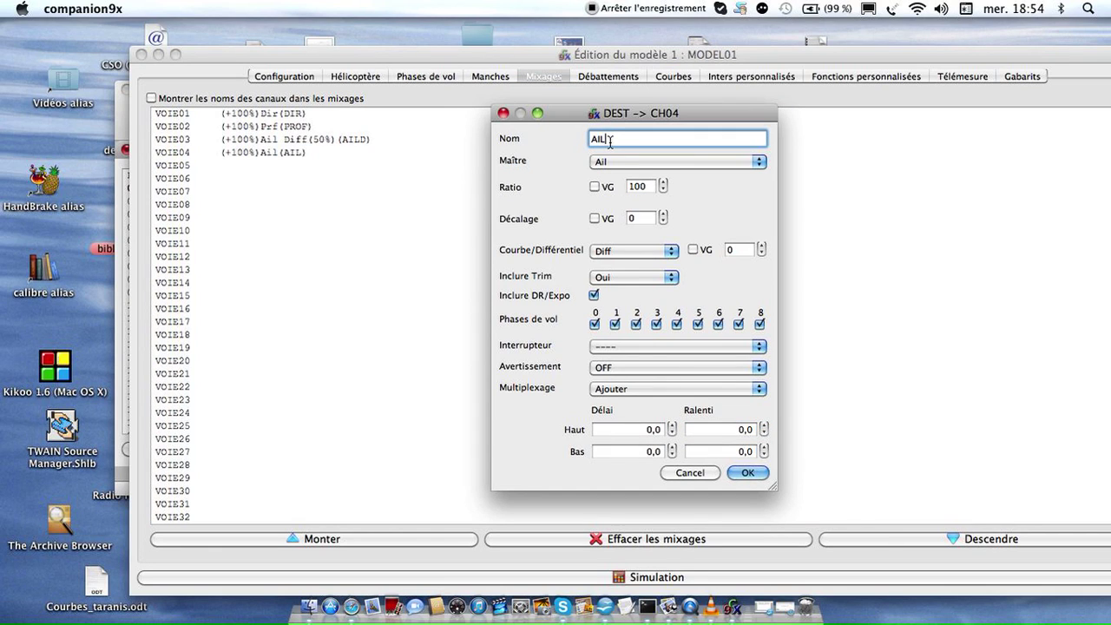
type("G")
left_click(736, 250)
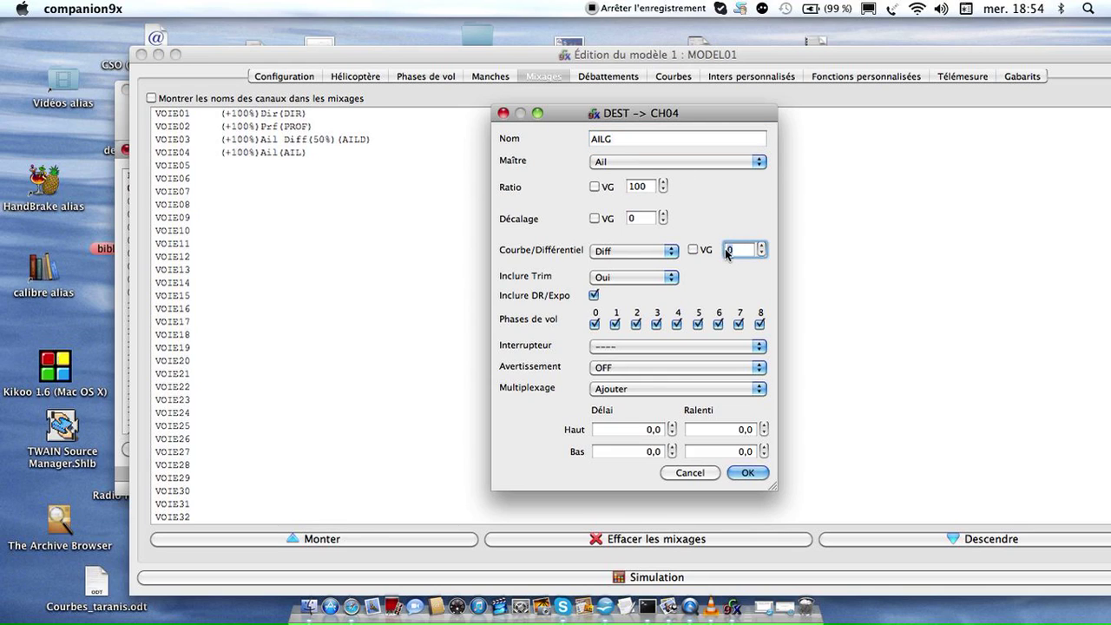
type("50")
left_click(757, 473)
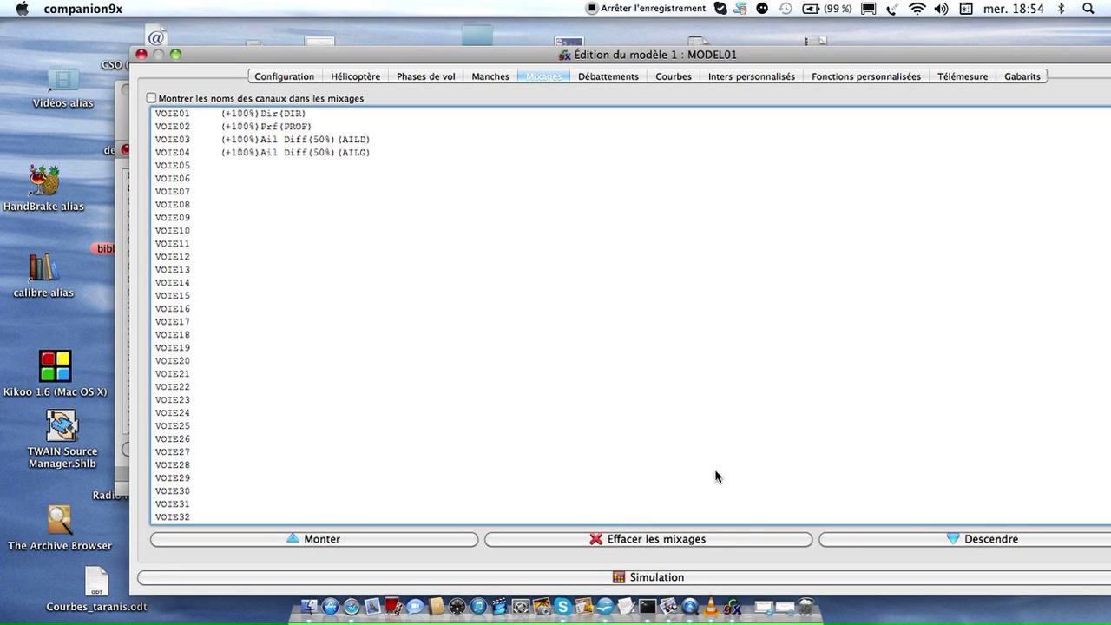
Simulate the model, deflecting the aileron stick to about X -78% to examine the VOIE3 and VOIE4 outputs, and close the simulator.
left_click(652, 578)
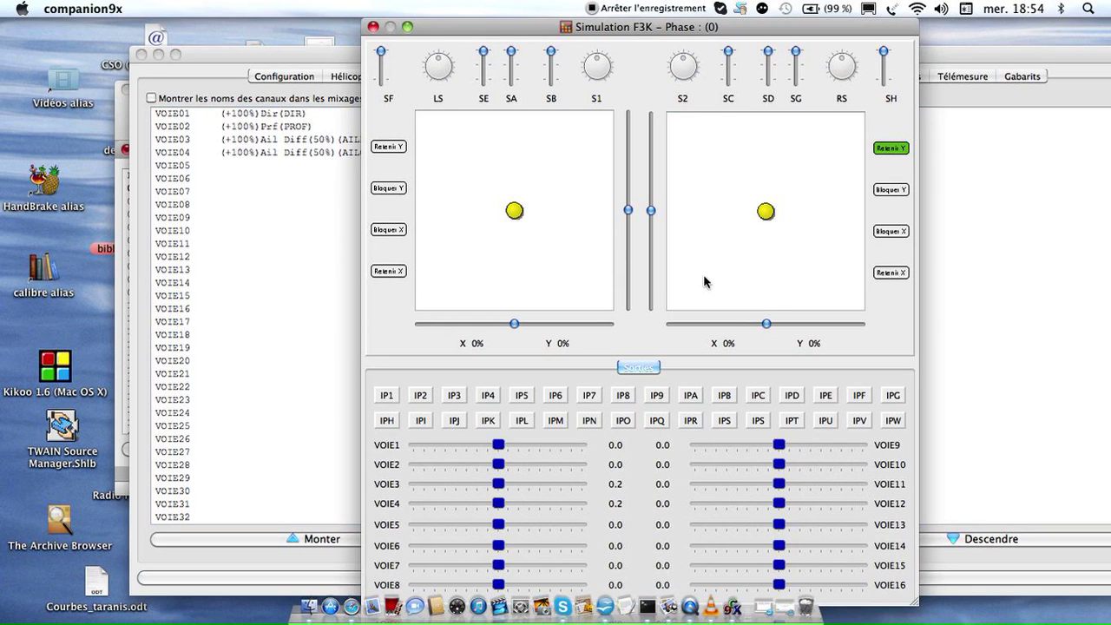
mouse_move(763, 210)
left_mouse_down()
mouse_move(701, 212)
mouse_move(831, 215)
mouse_move(676, 223)
mouse_move(837, 220)
mouse_move(692, 218)
mouse_move(798, 212)
mouse_move(754, 216)
left_mouse_up()
left_click_drag(759, 217, 695, 212)
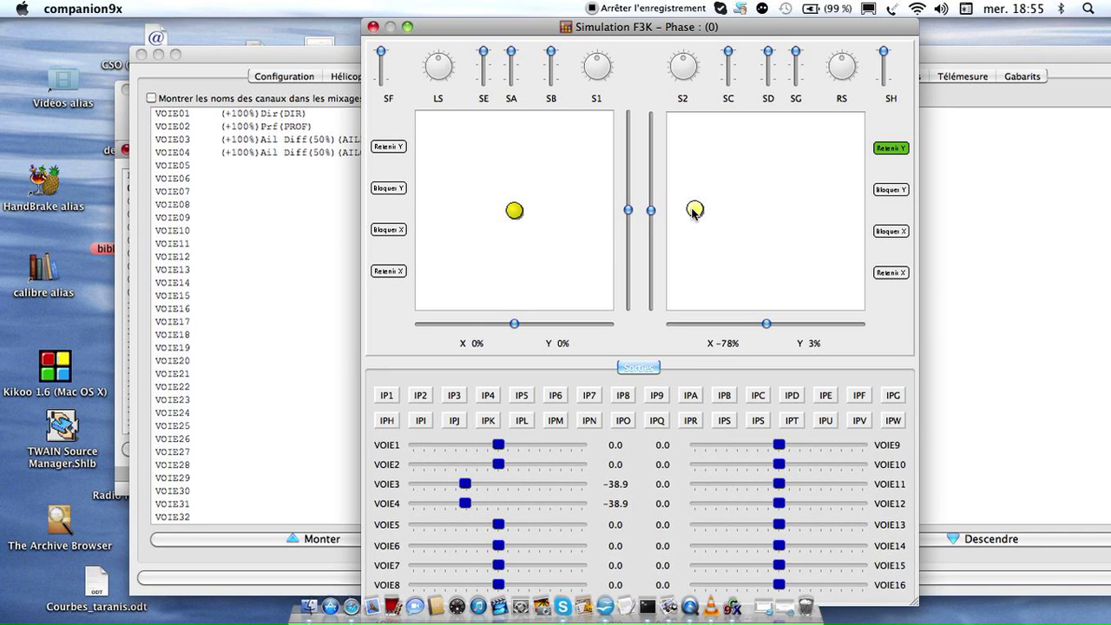
left_click_drag(694, 211, 691, 208)
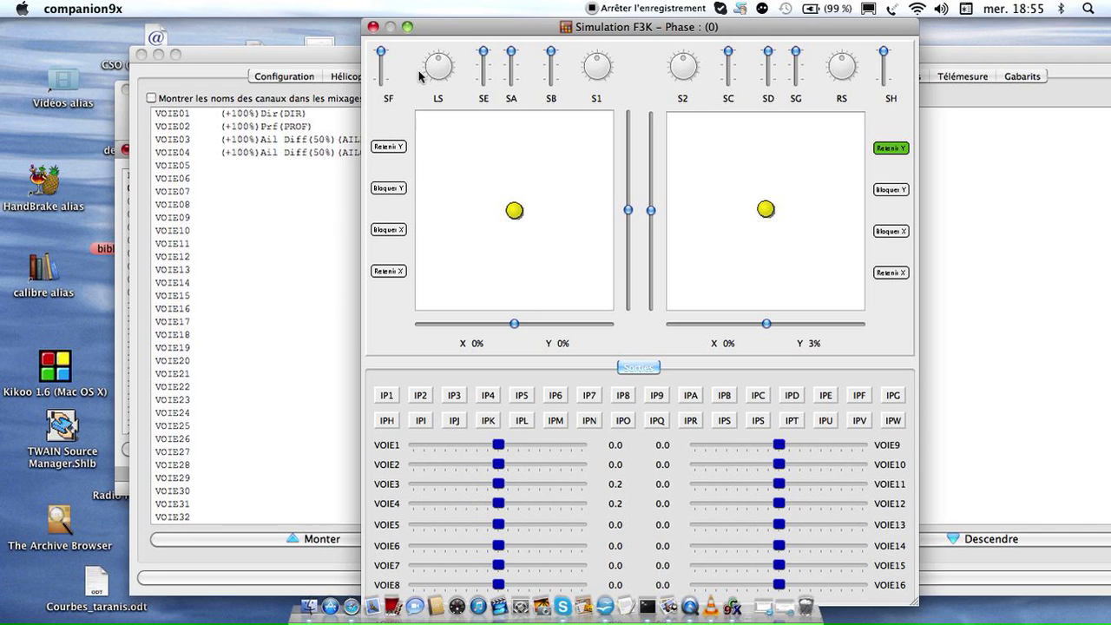
left_click(373, 28)
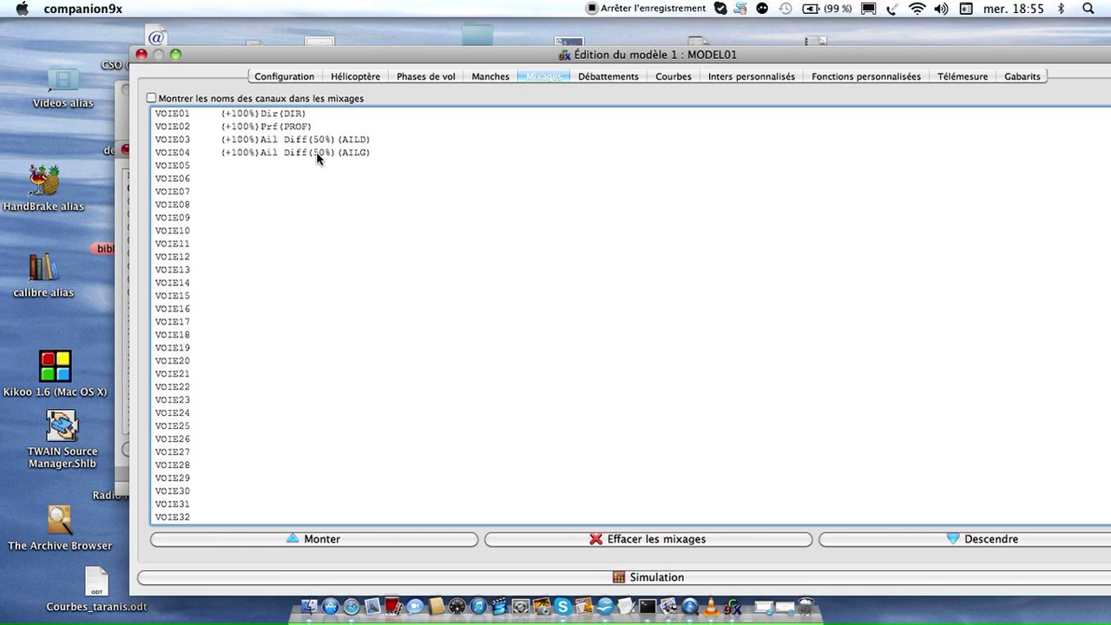
Set the differential of the VOIE04 AILG mix to -50.
right_click(317, 156)
left_click(346, 181)
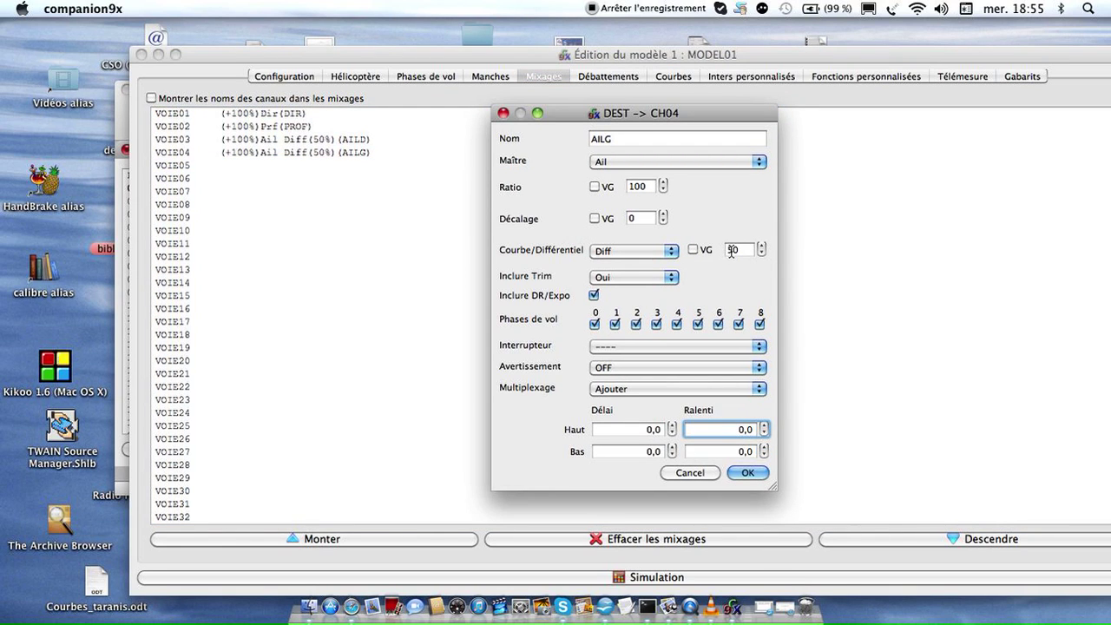
left_click(727, 251)
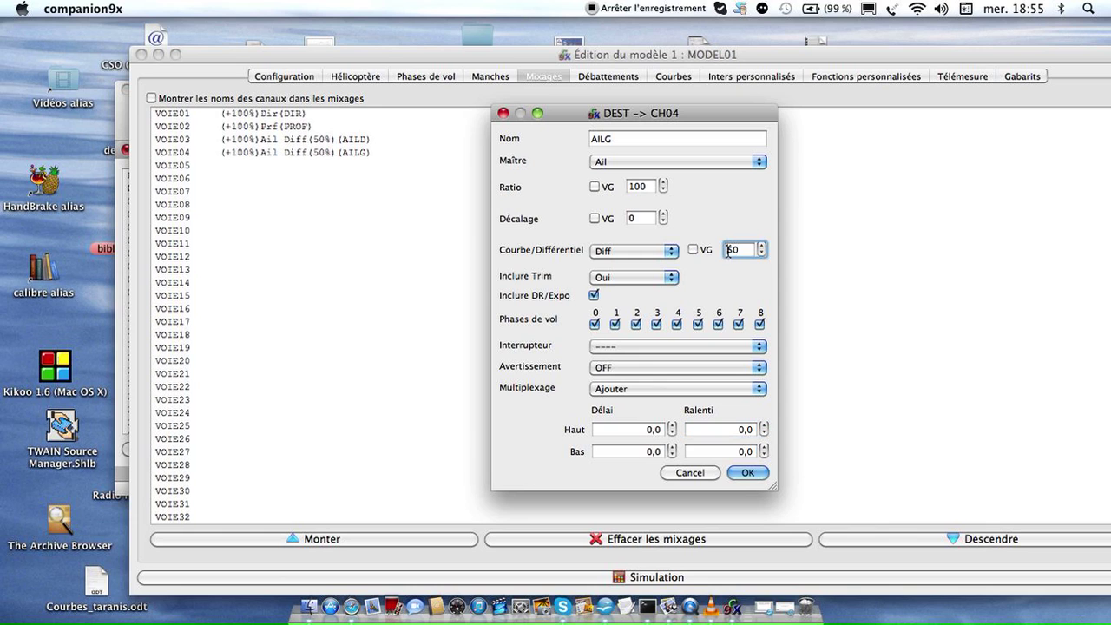
left_click(752, 474)
Simulate the model, deflecting the aileron stick to about X -83% and X 78% to compare the VOIE3 and VOIE4 outputs, and close the simulator.
left_click(684, 575)
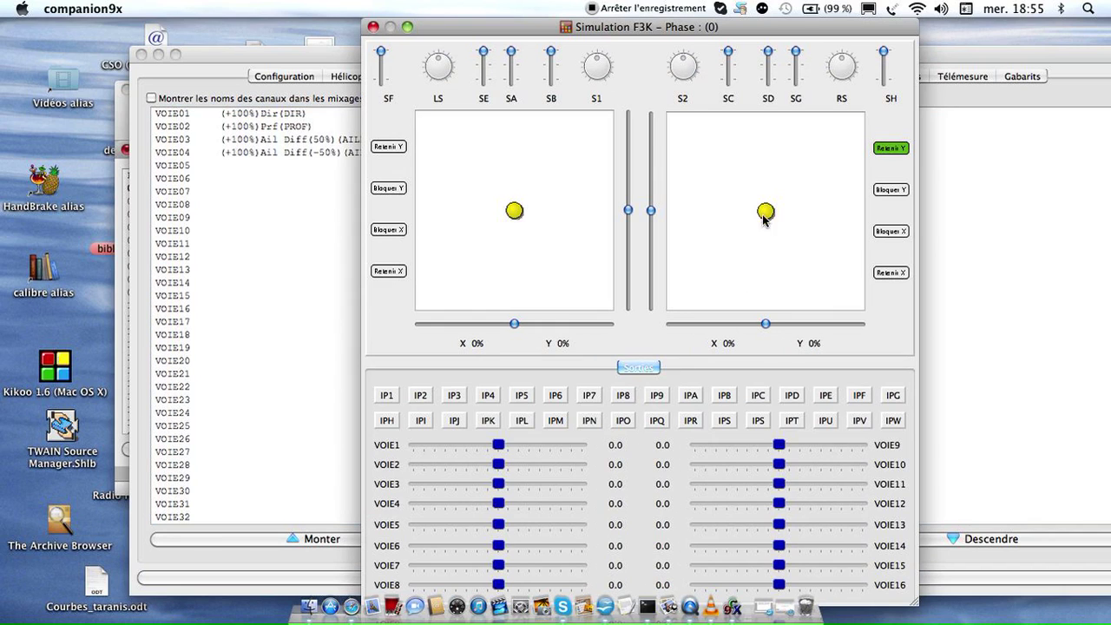
left_click_drag(765, 211, 690, 214)
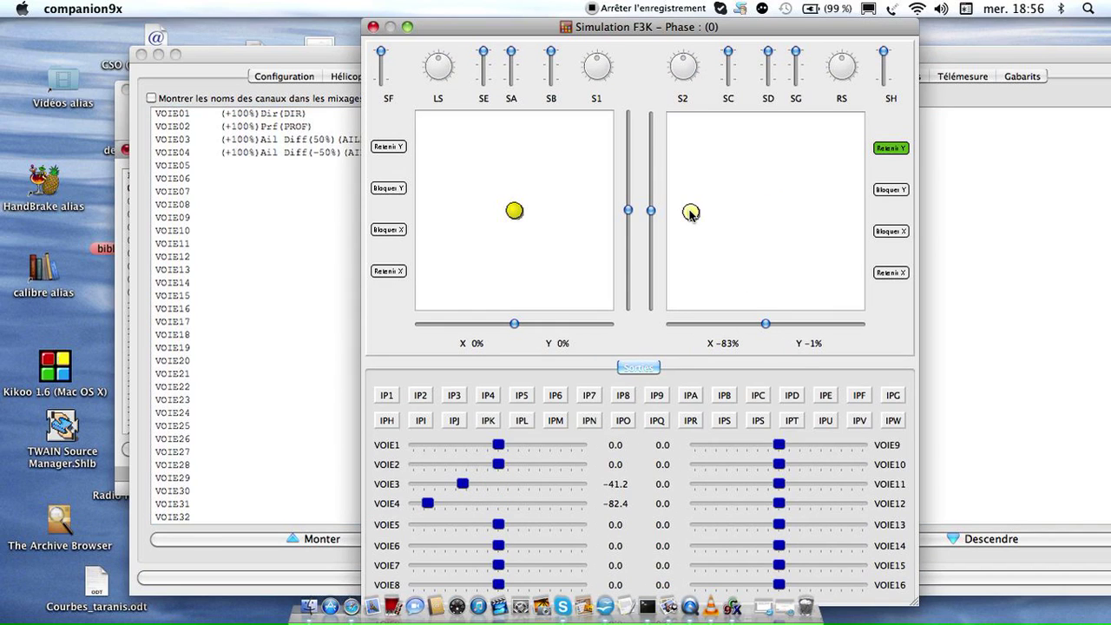
left_click_drag(691, 214, 836, 210)
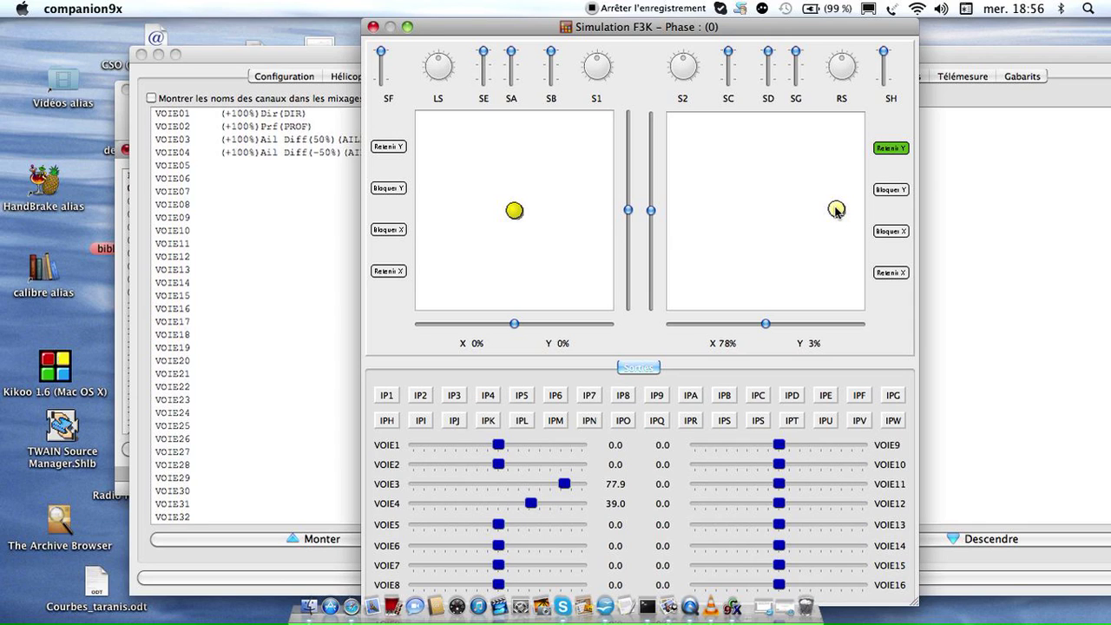
left_click_drag(835, 210, 688, 210)
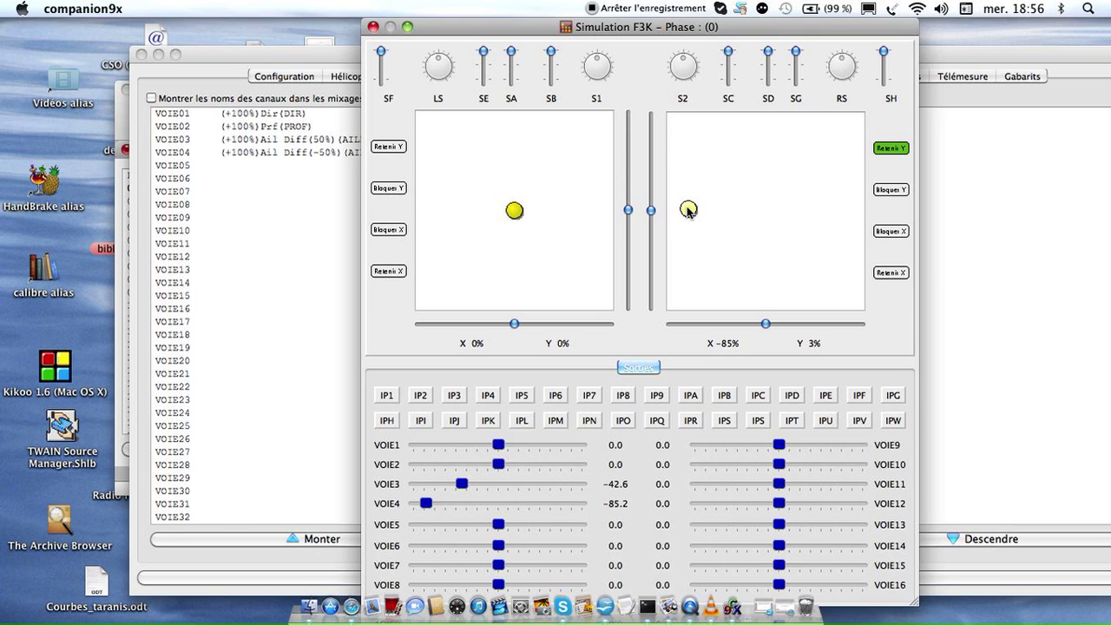
left_click_drag(688, 210, 686, 212)
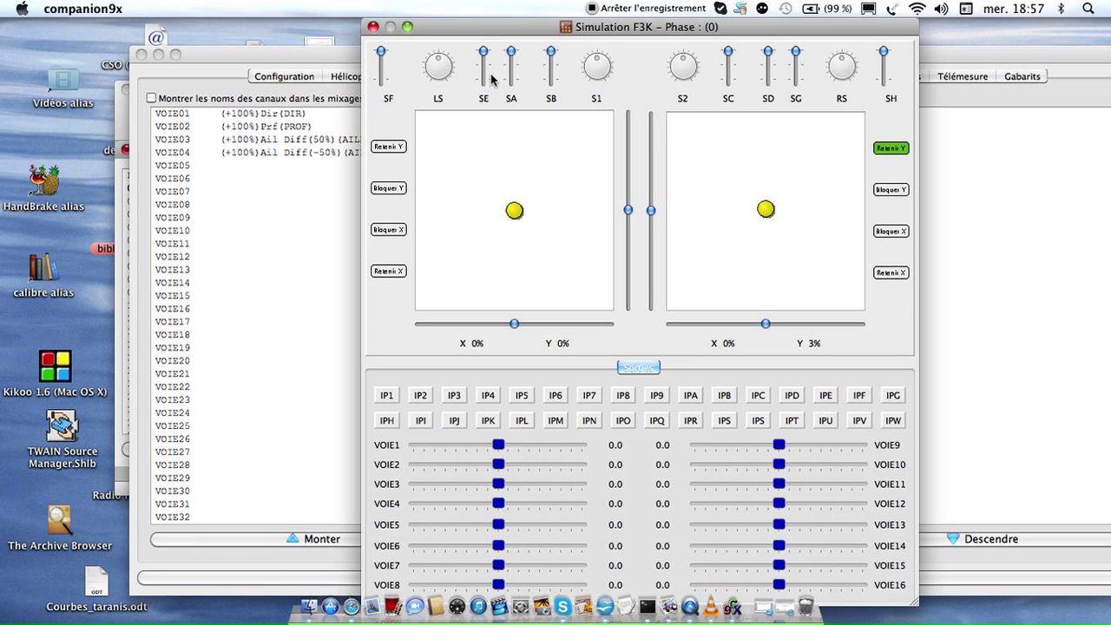
left_click_drag(476, 31, 582, 30)
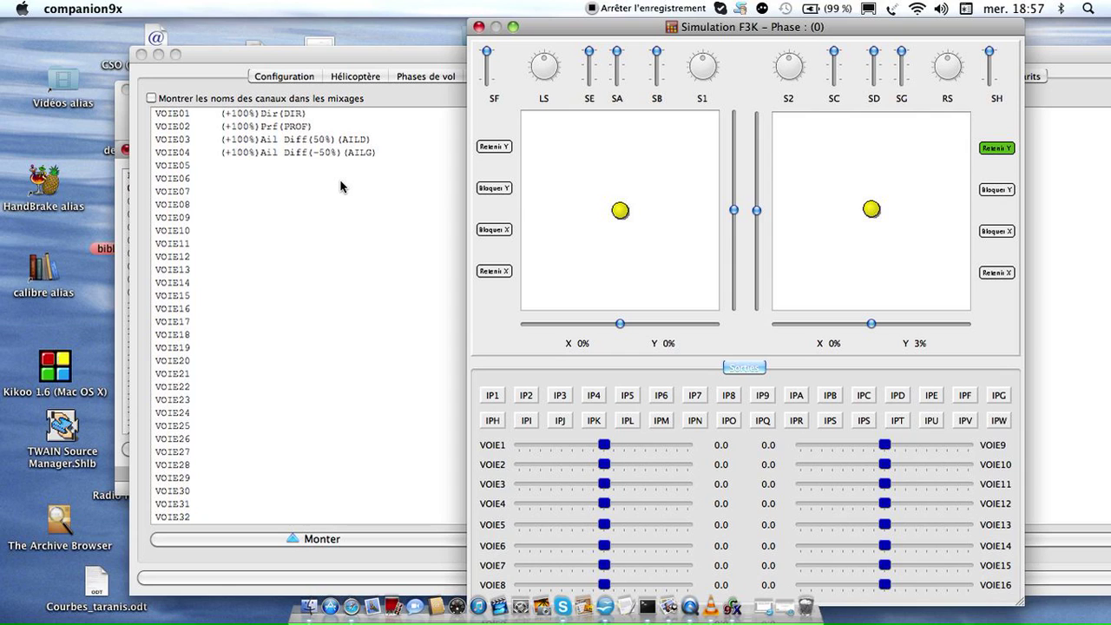
left_click(479, 27)
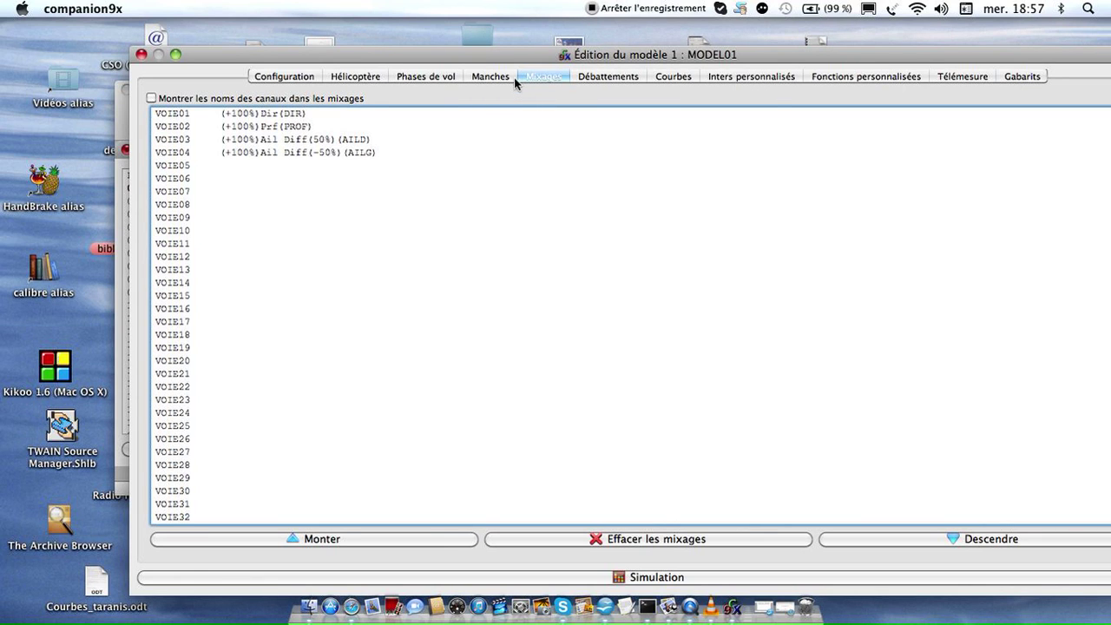
Name the default flight phase 0 Normal and set its global variable VG1 to 50.
left_click(445, 77)
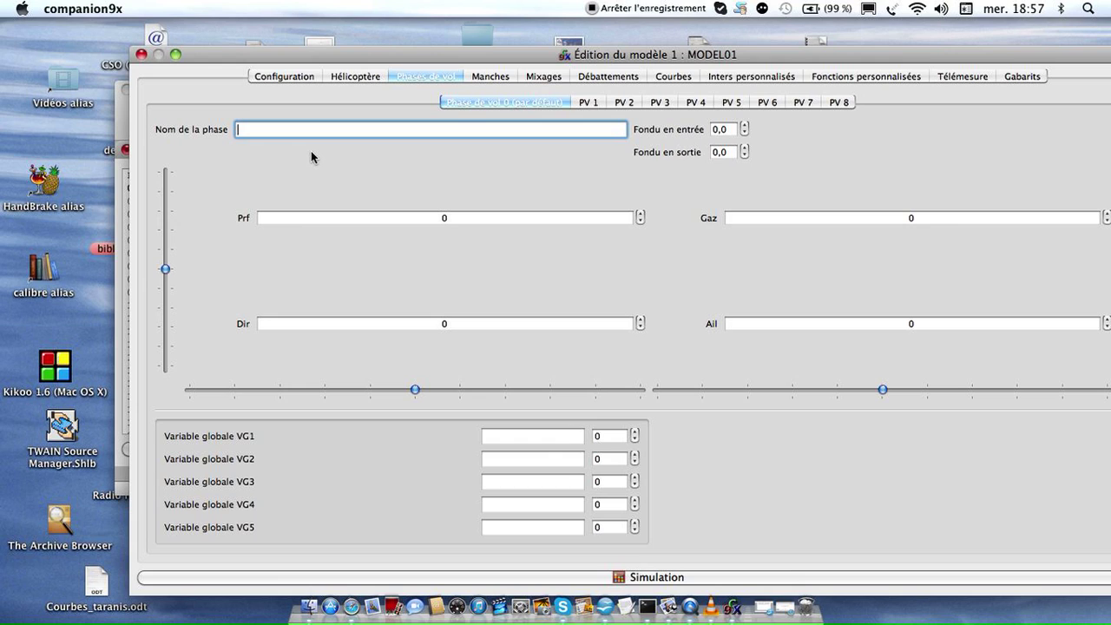
type("Normal")
left_click(601, 436)
left_click_drag(602, 438, 594, 439)
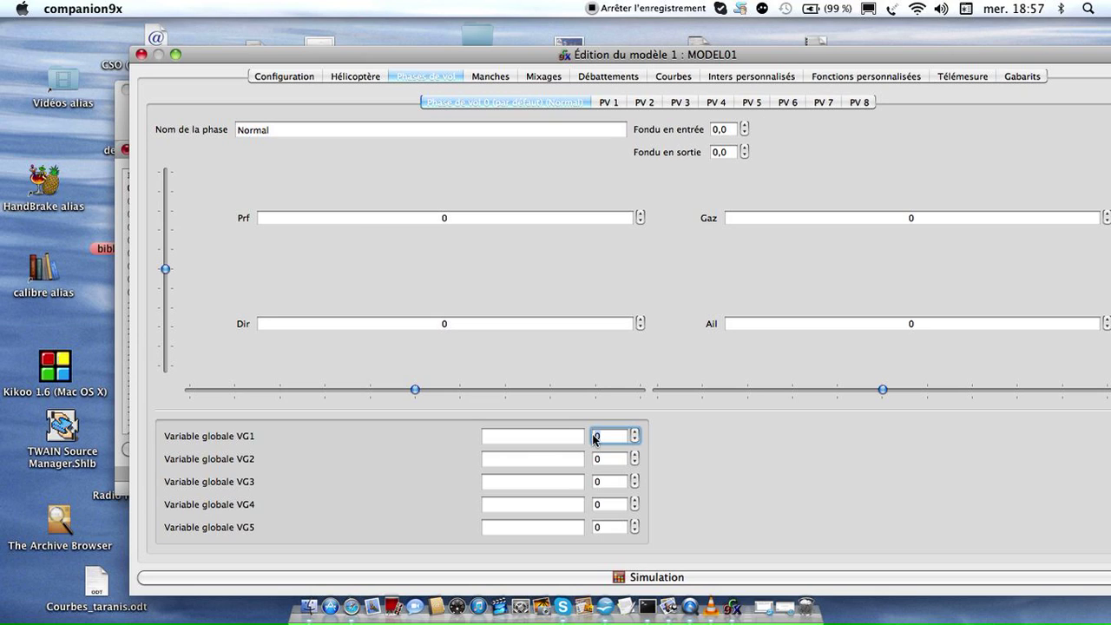
type("50")
Return to the mixes and open the VOIE03 AILD mix for editing.
left_click(537, 76)
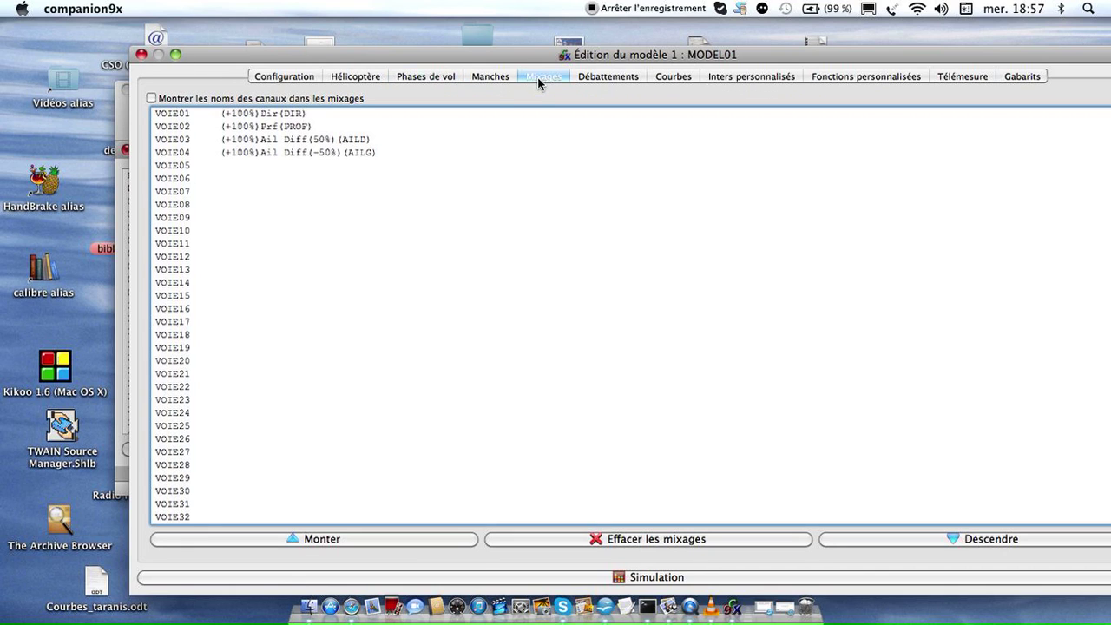
right_click(301, 145)
left_click(342, 167)
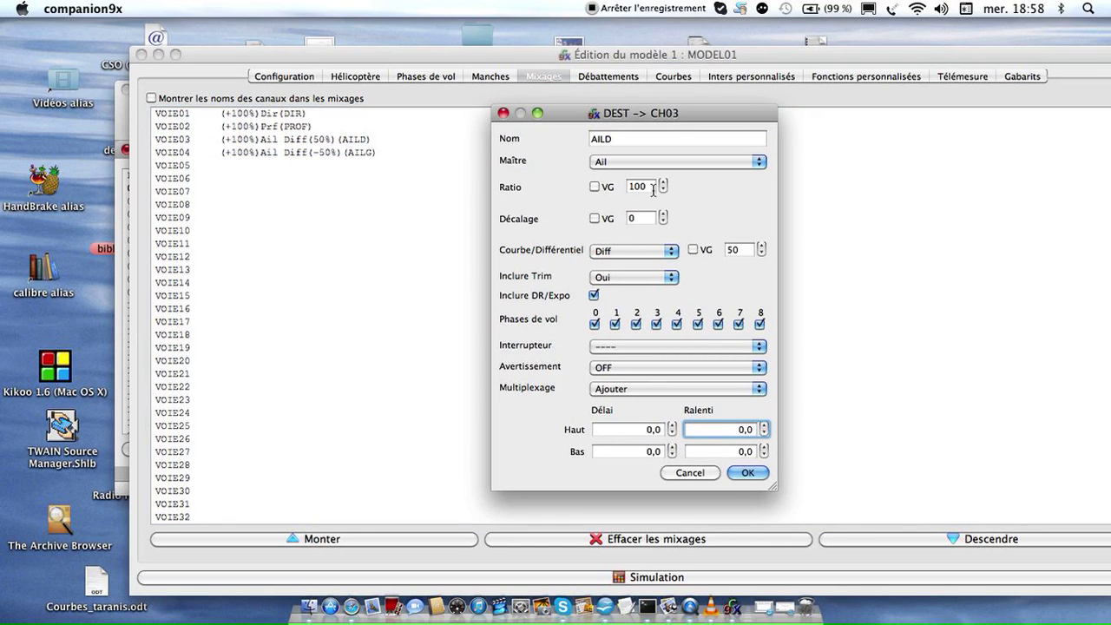
left_click(594, 187)
left_click(683, 188)
left_click(672, 199)
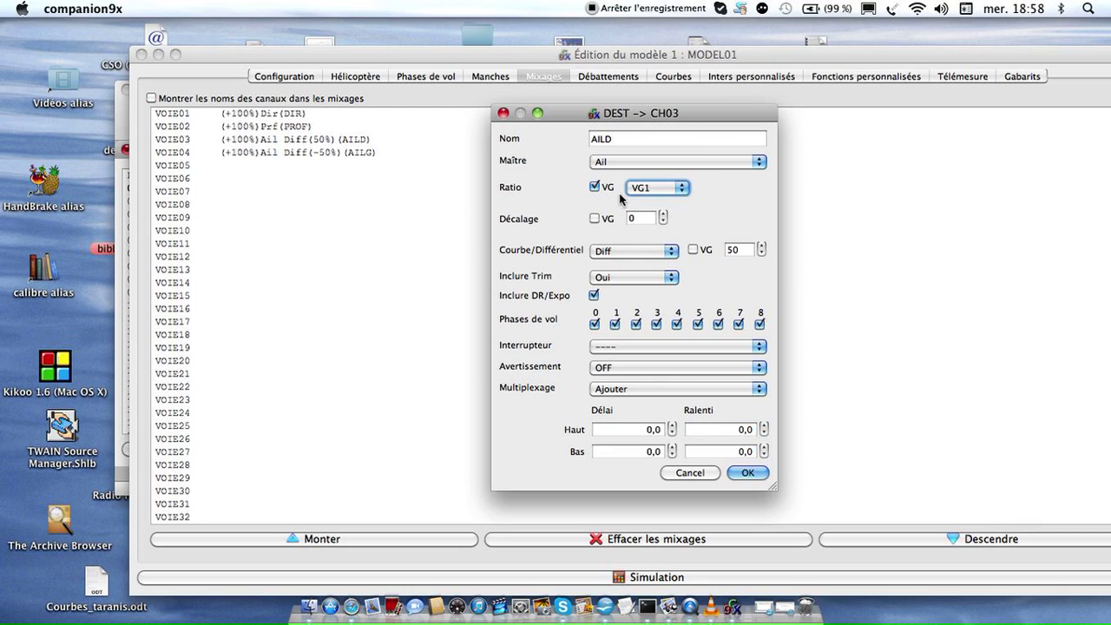
left_click(593, 186)
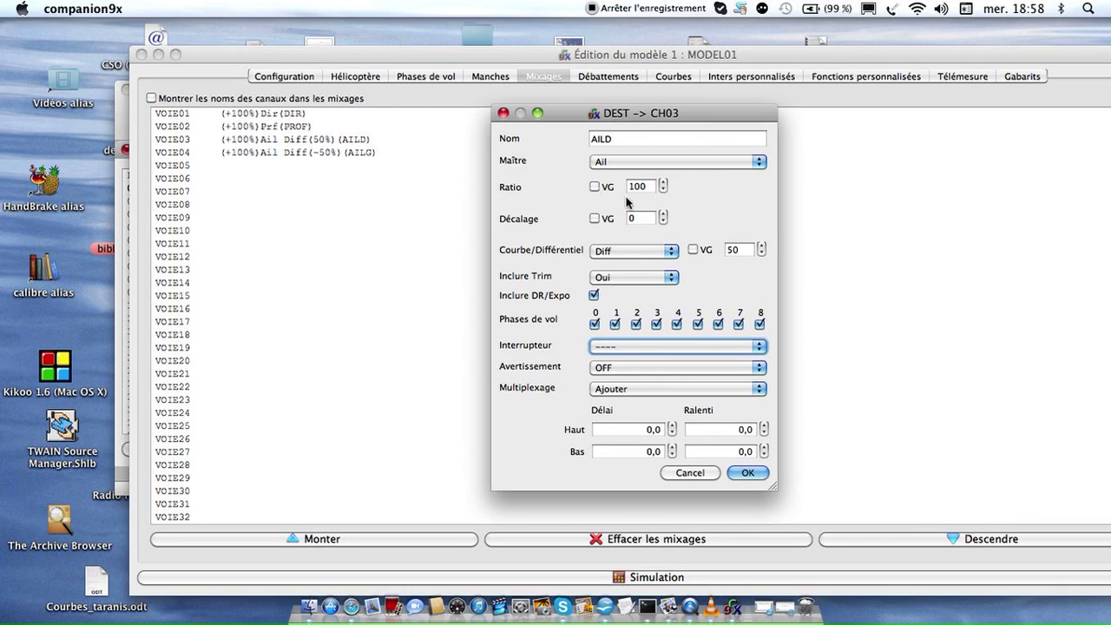
Link the differential of the VOIE03 AILD mix to global variable VG1 and confirm the mix.
left_click(691, 250)
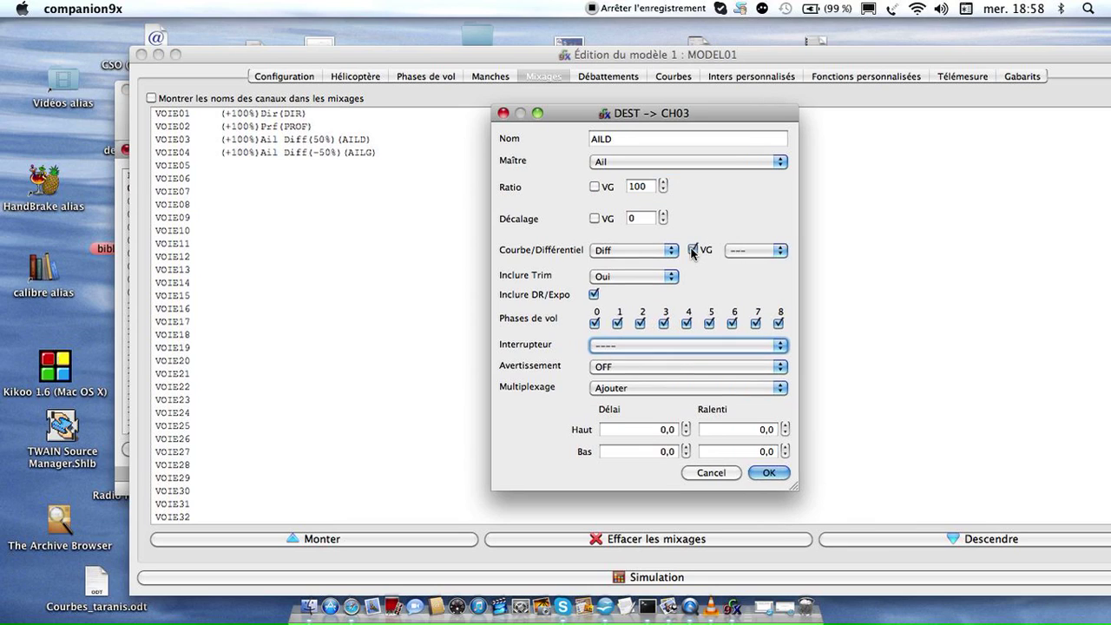
left_click(778, 251)
left_click(773, 262)
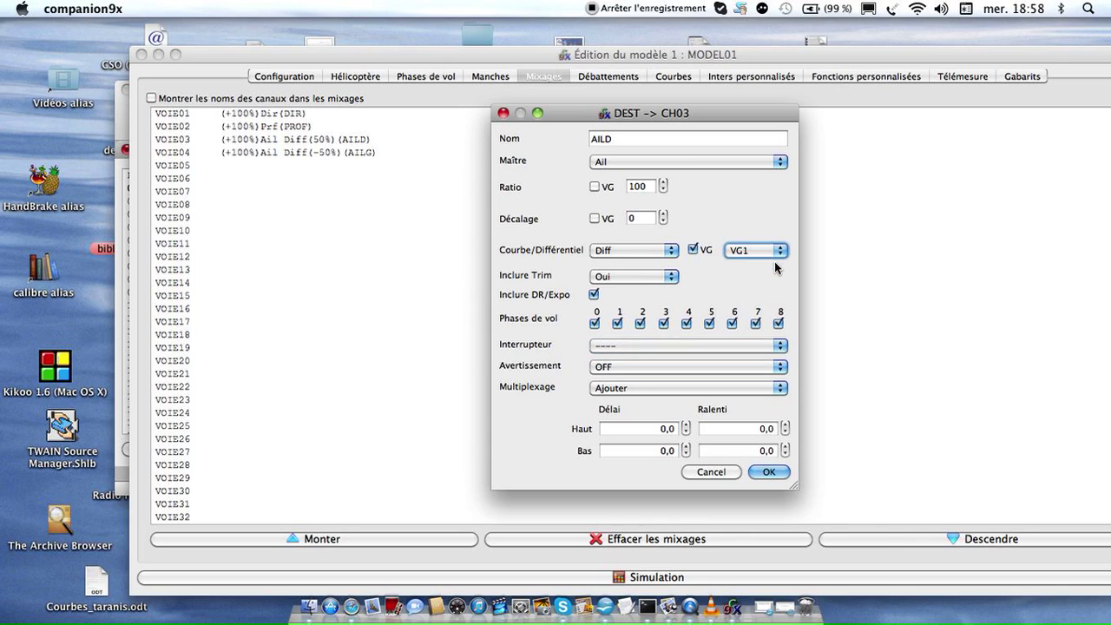
left_click(767, 471)
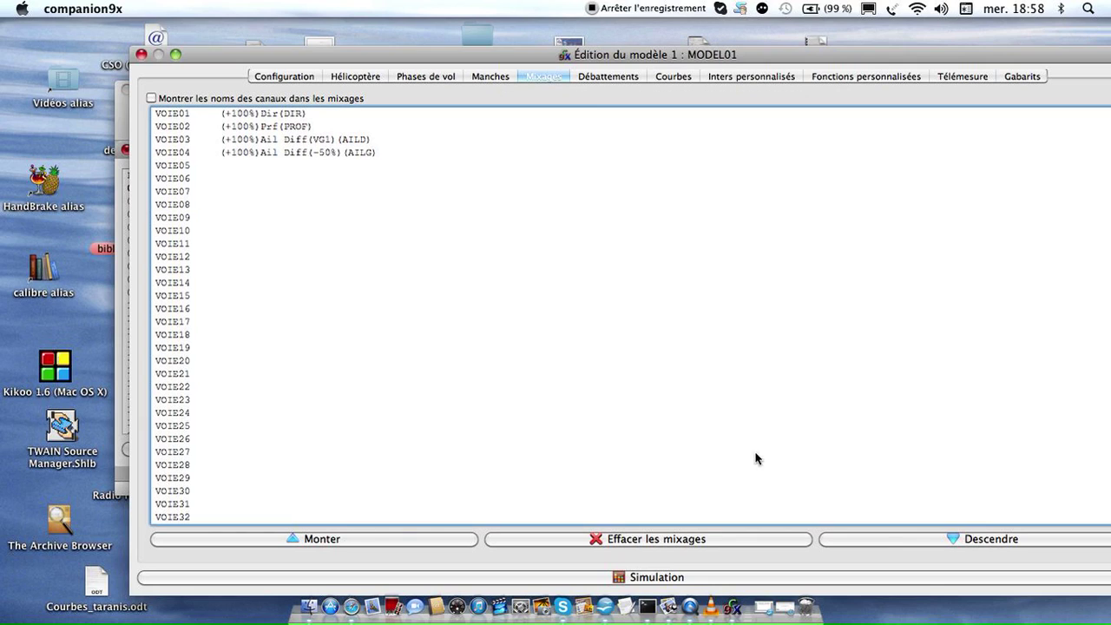
Edit the VOIE04 AILG mix, linking its differential to the inverted global variable -VG1.
right_click(296, 154)
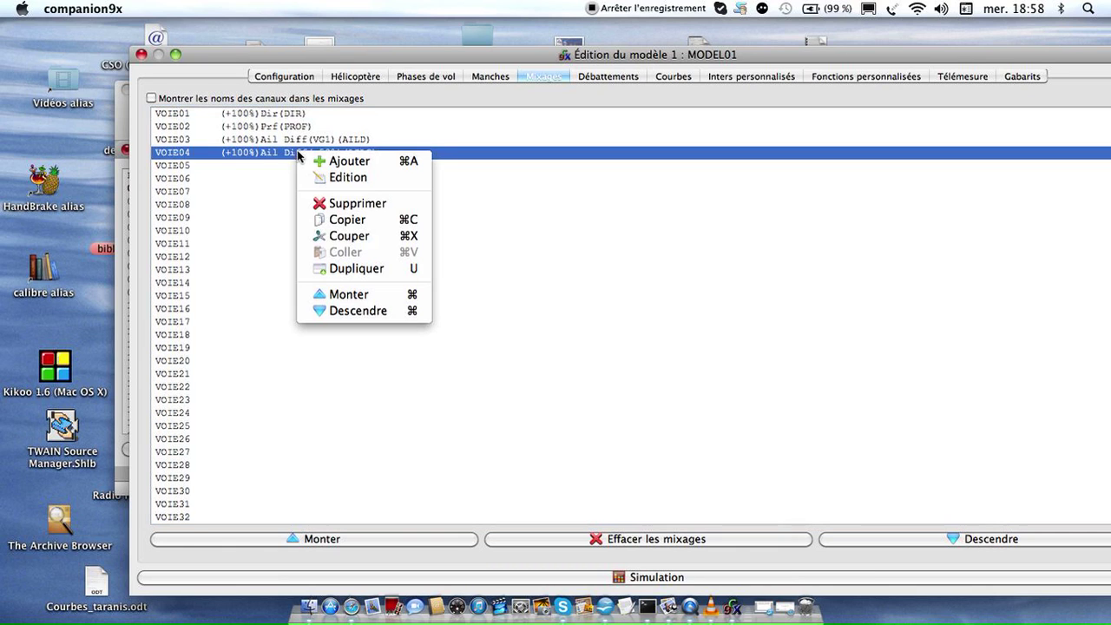
left_click(347, 177)
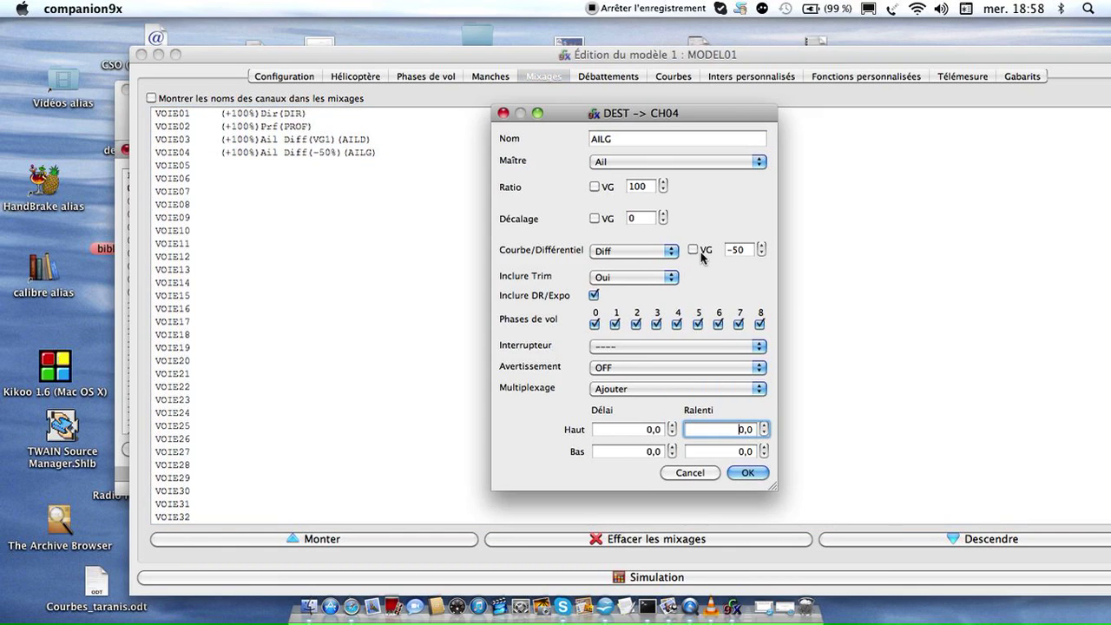
left_click(692, 250)
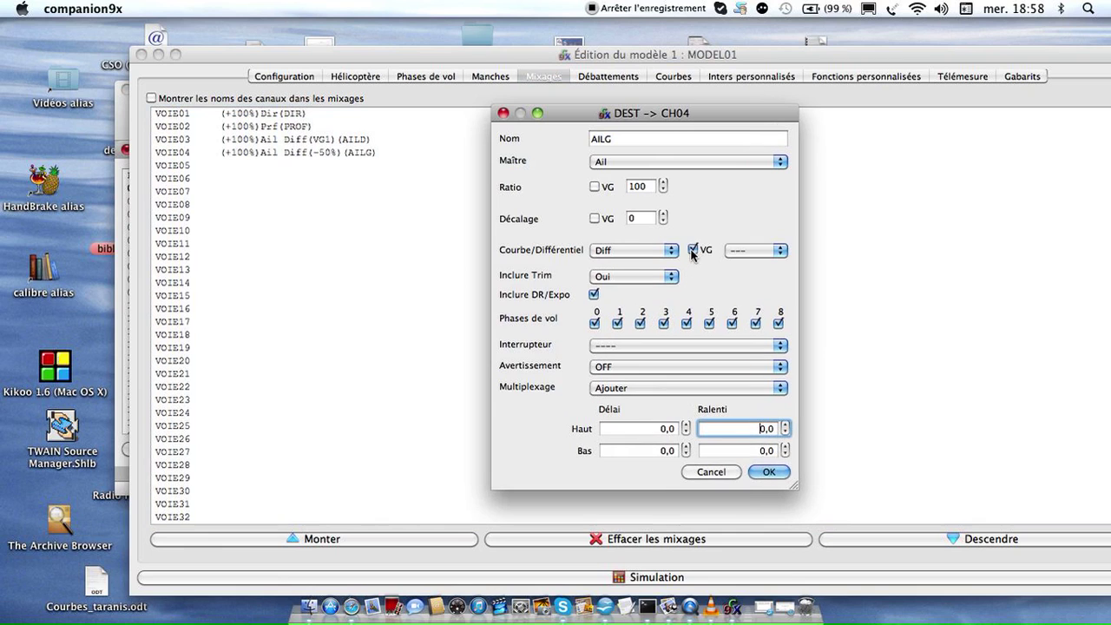
left_click(783, 252)
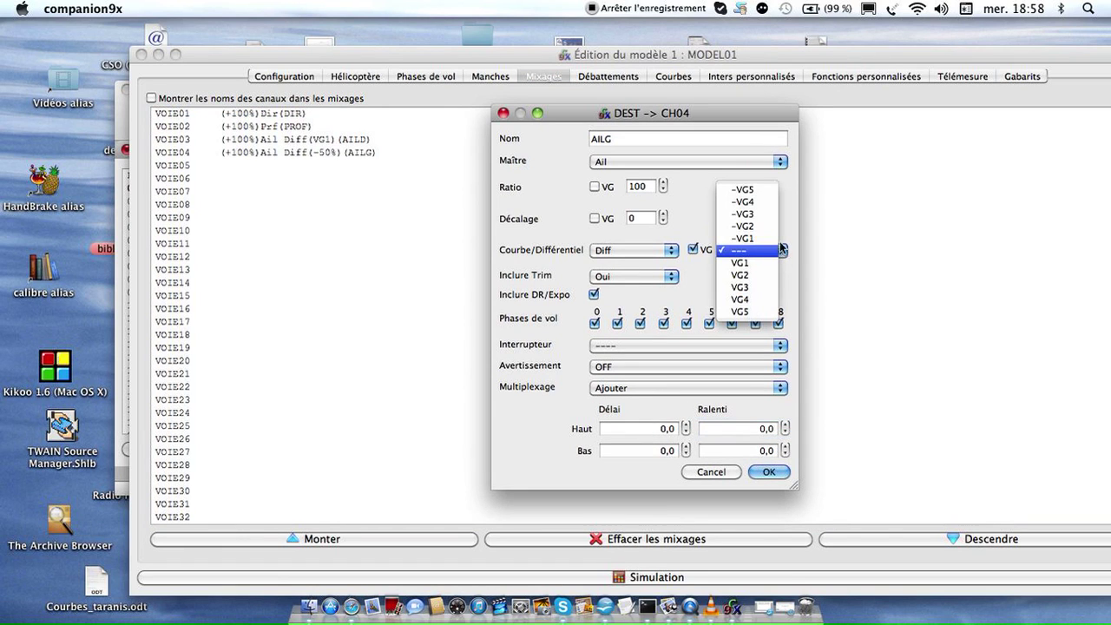
left_click(771, 238)
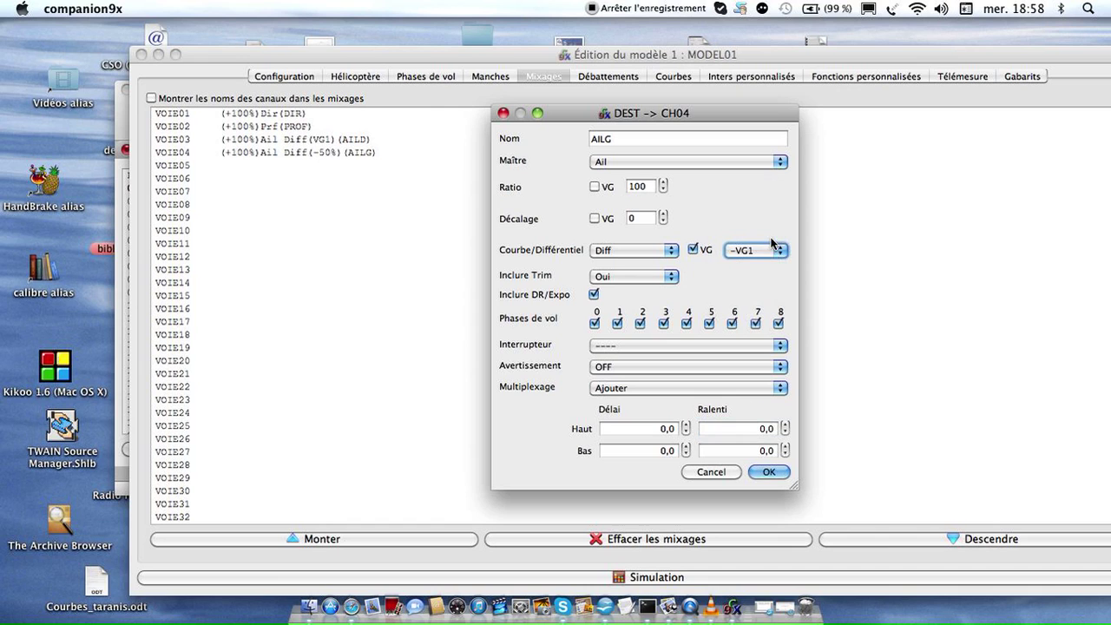
left_click(769, 471)
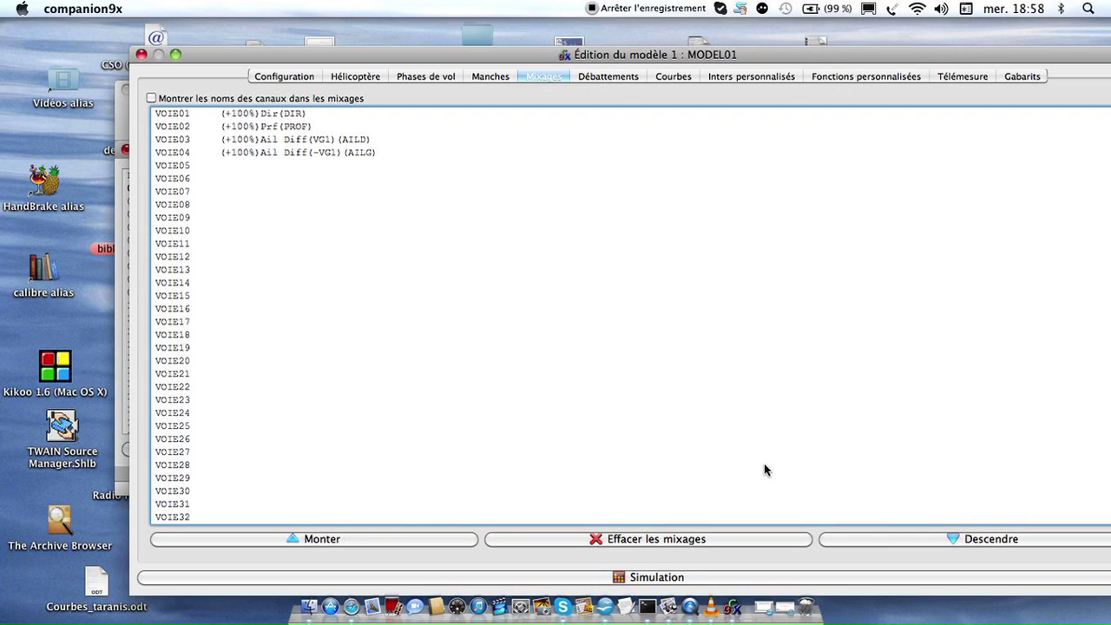
Simulate the model again, deflecting the aileron stick to about X -80% and to the opposite side to check the differential, and close the simulator.
left_click(666, 578)
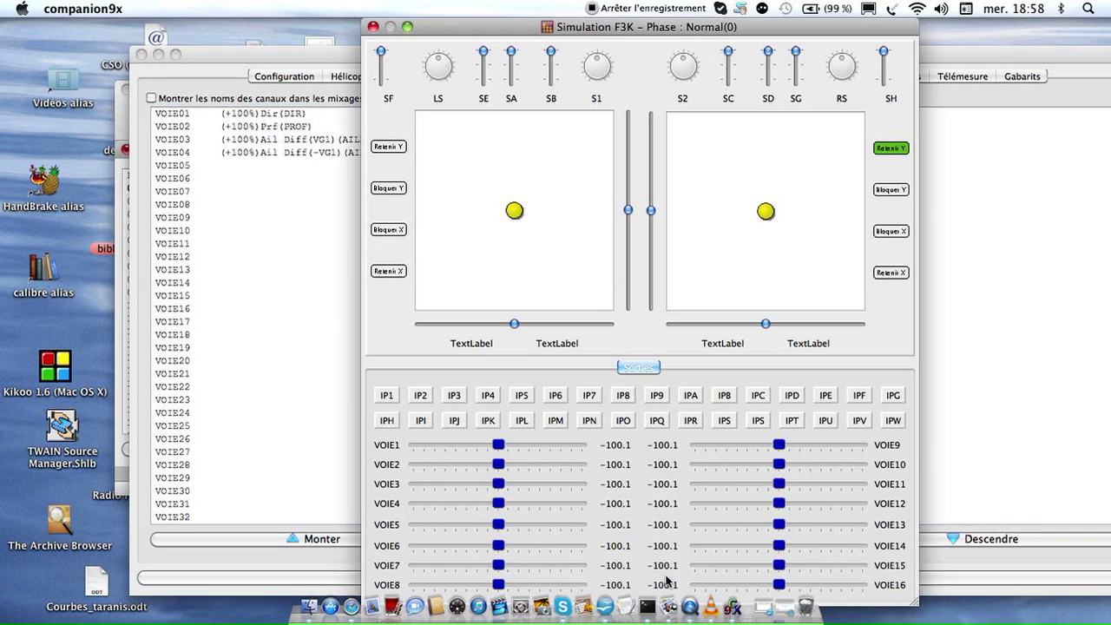
left_click_drag(767, 210, 694, 214)
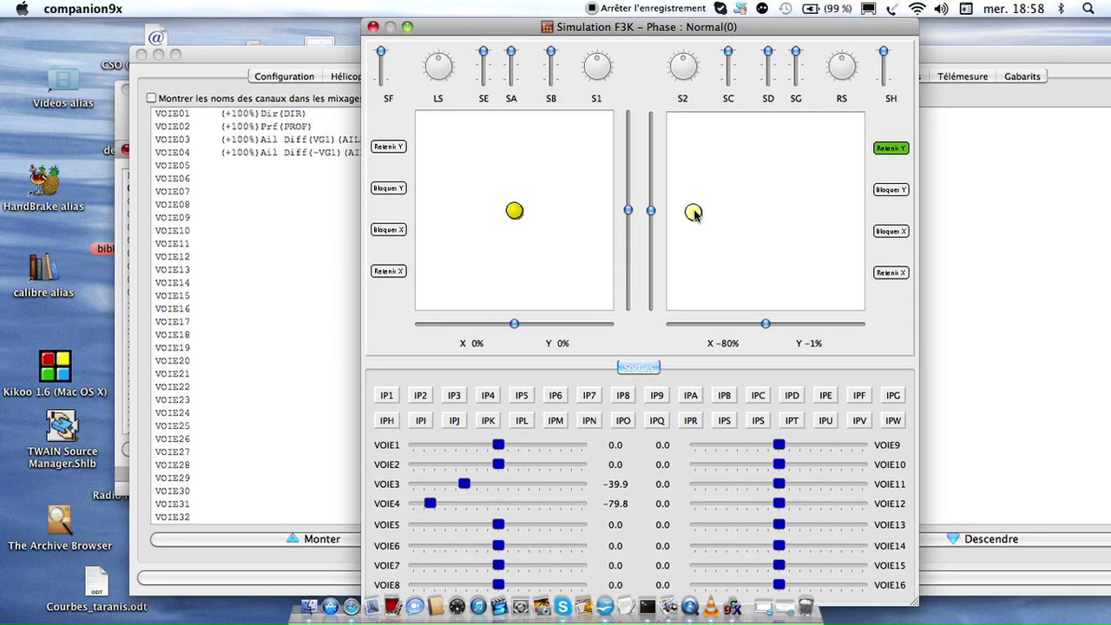
left_click_drag(696, 214, 847, 209)
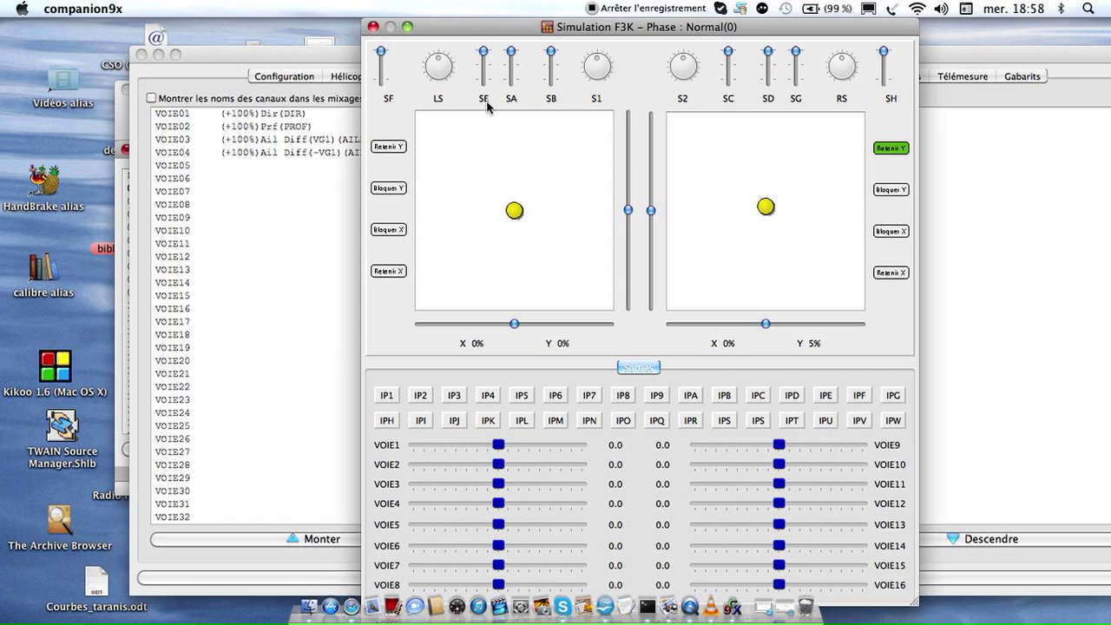
left_click(373, 28)
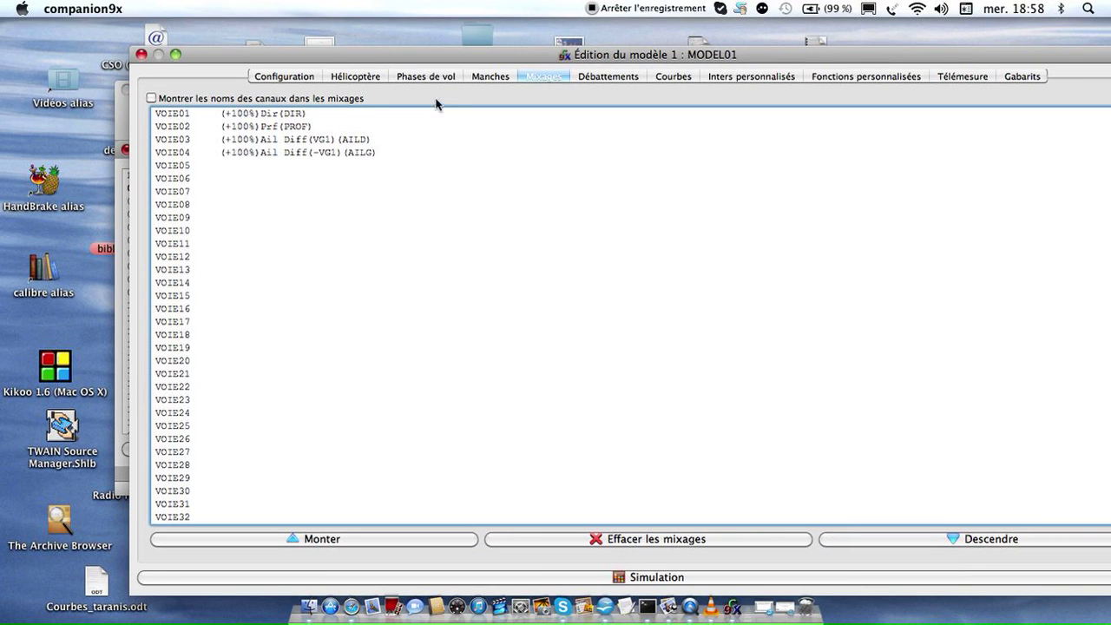
Name flight phase 1 Vitesse and assign switch SG↑ to activate it.
left_click(428, 76)
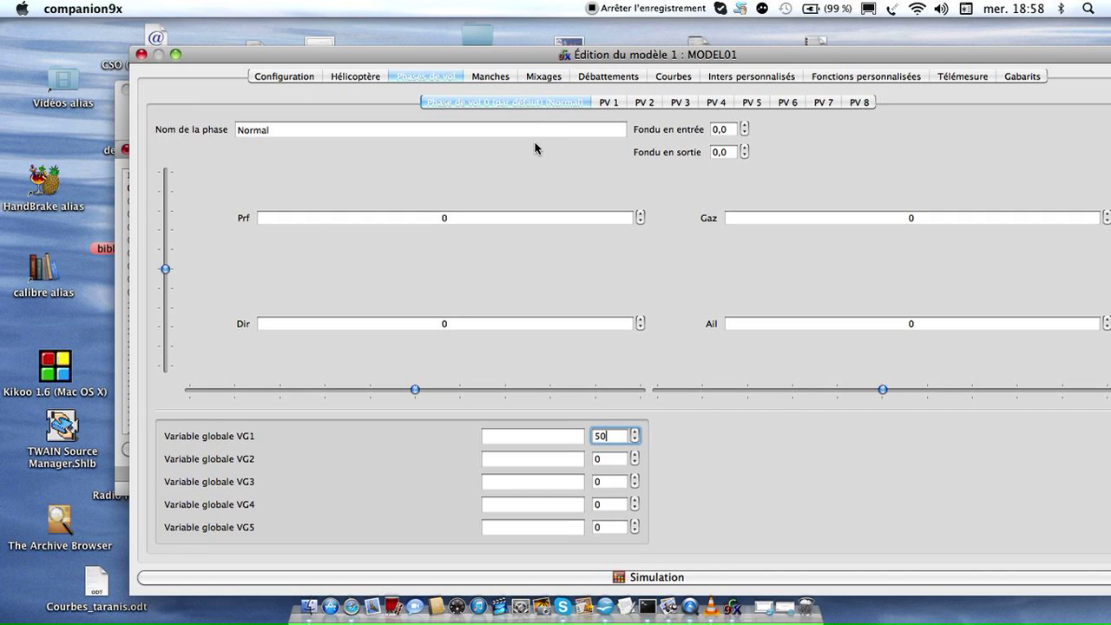
left_click(608, 102)
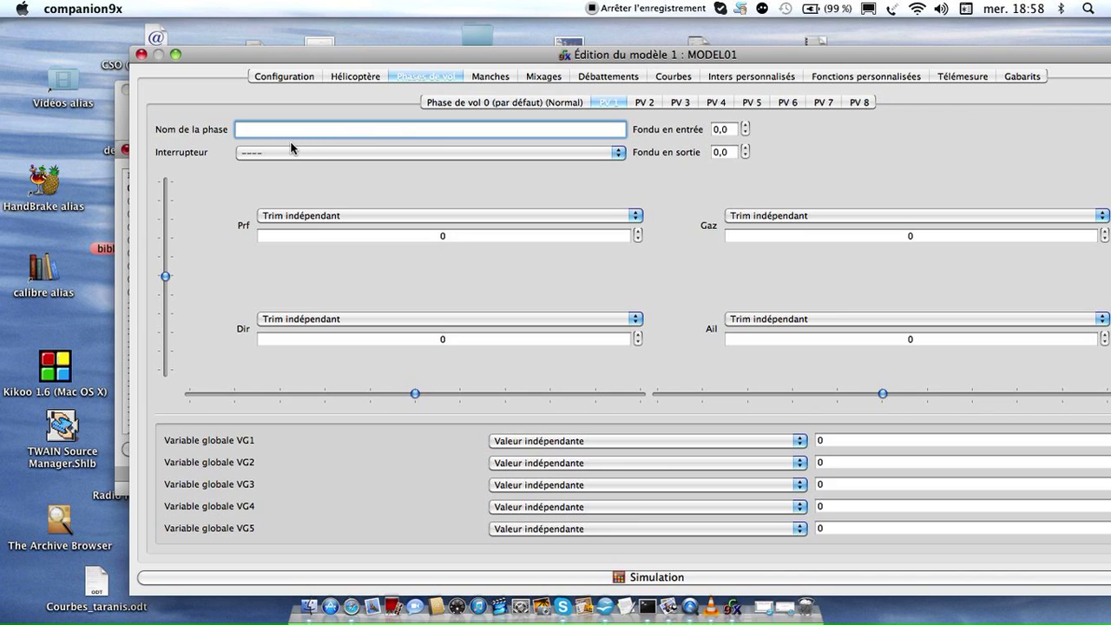
type("Vitesse")
left_click(619, 153)
scroll(521, 369, "down", 6)
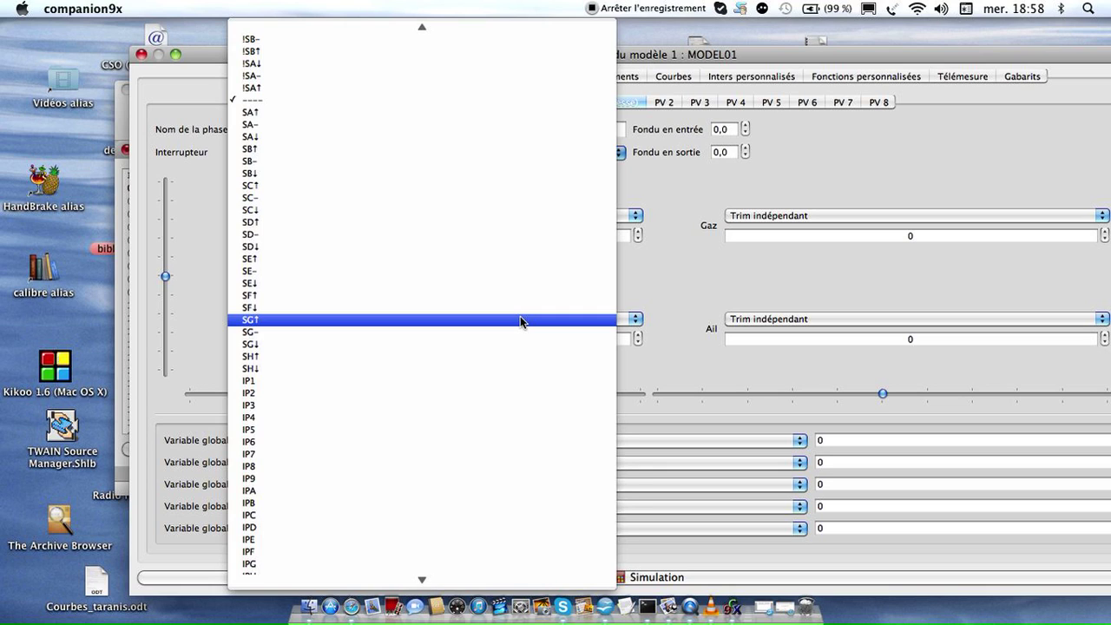
left_click(519, 320)
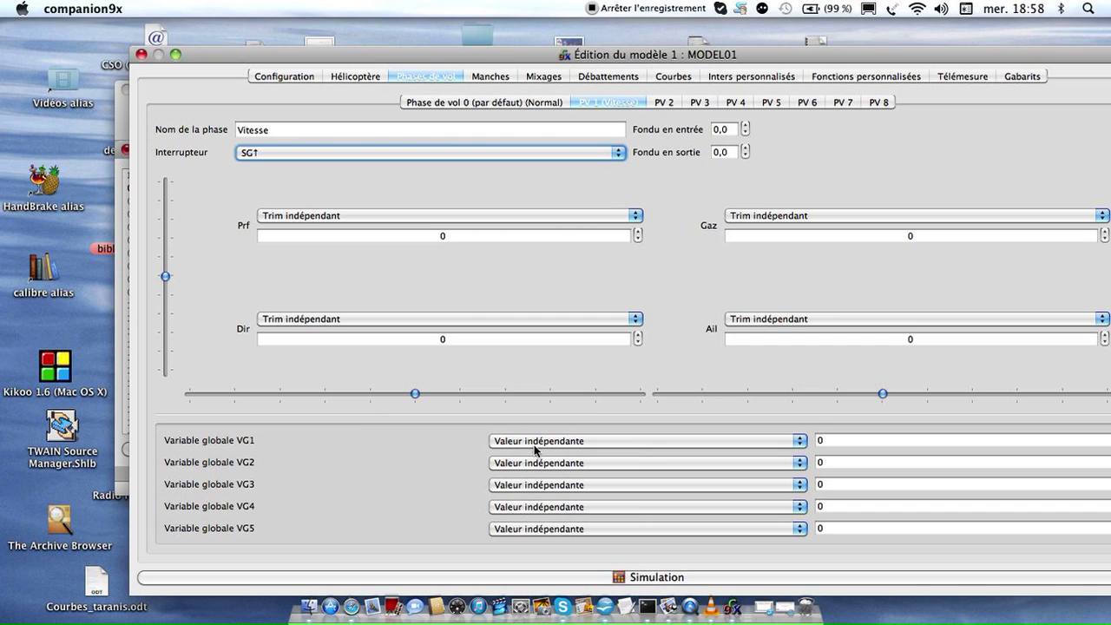
Keep VG1 of the Vitesse phase as an independent value (Valeur indépendante) and set it to 1.
left_click(799, 440)
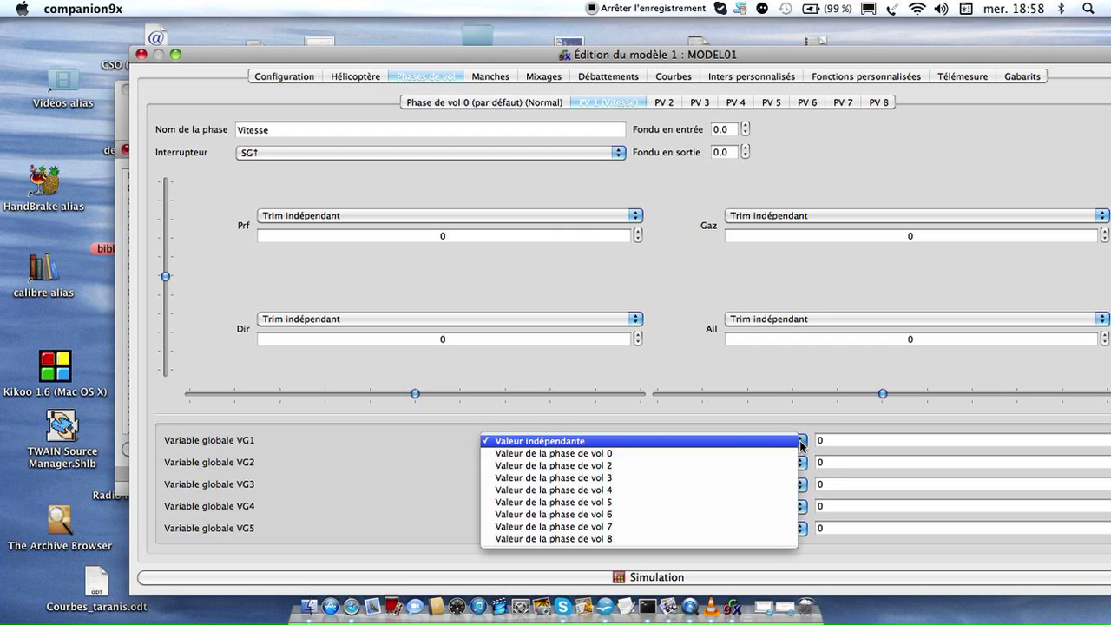
left_click(799, 441)
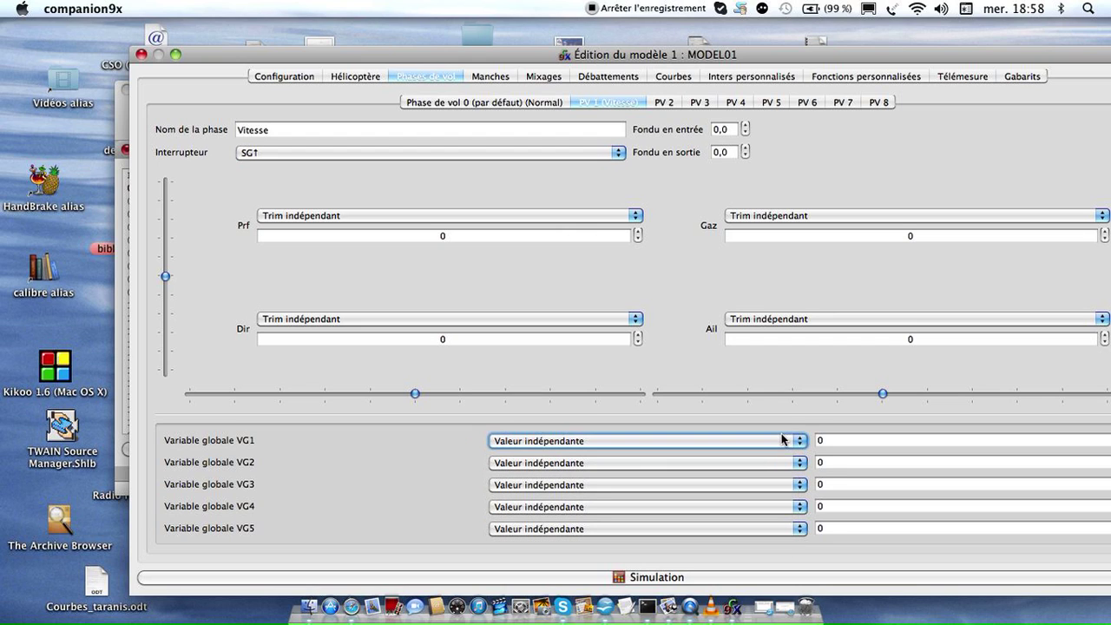
left_click(841, 443)
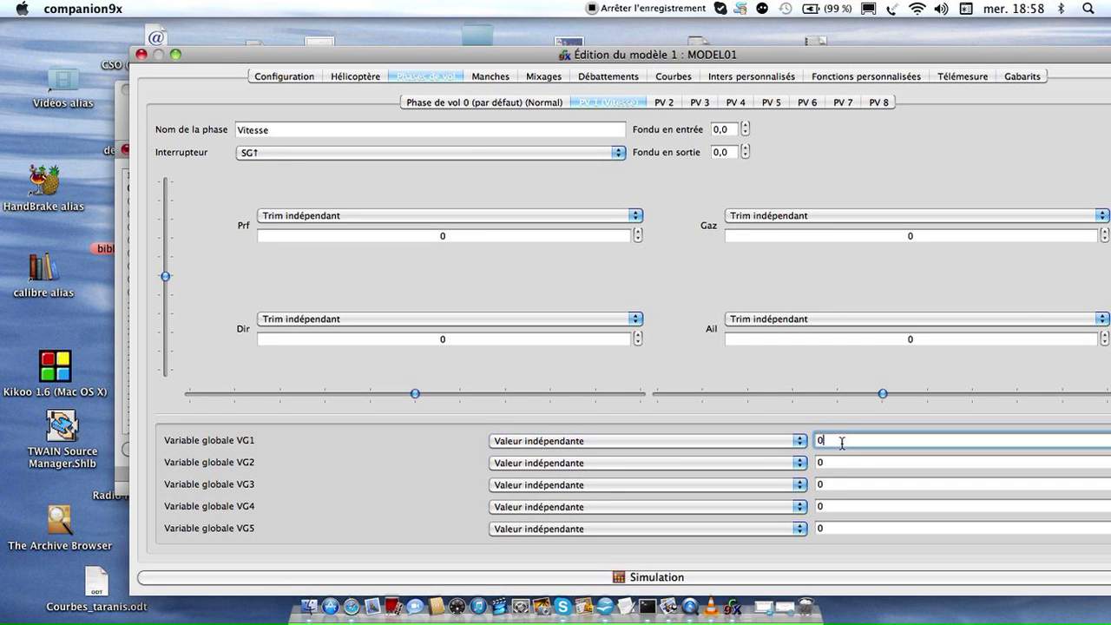
left_click_drag(760, 55, 668, 45)
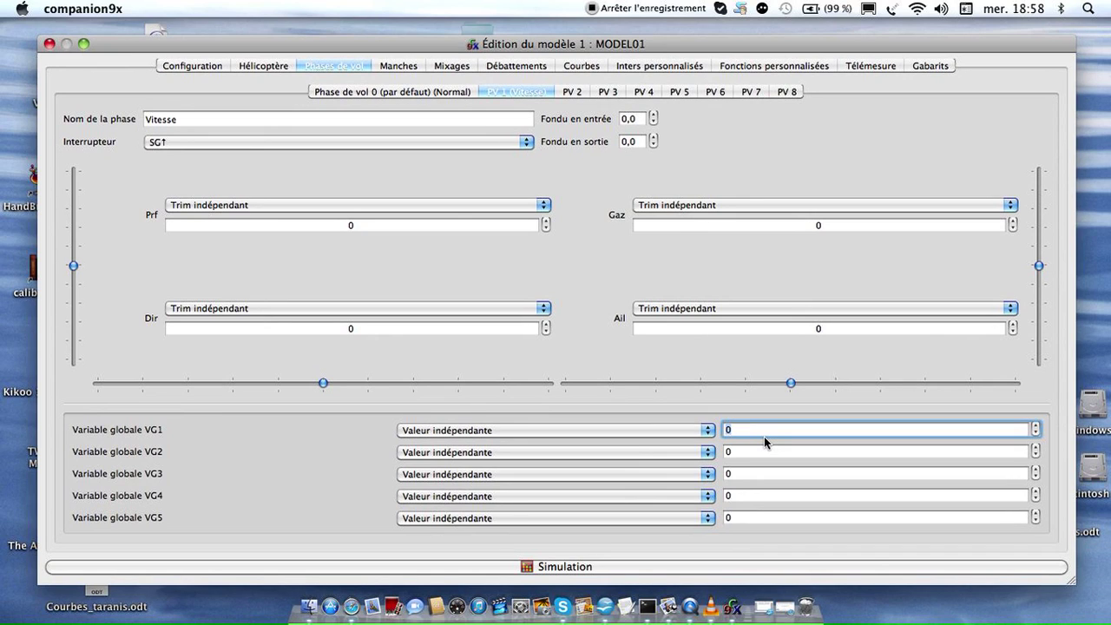
type("1")
Name flight phase 2 Duree and assign switch SG↓ to activate it.
left_click(567, 92)
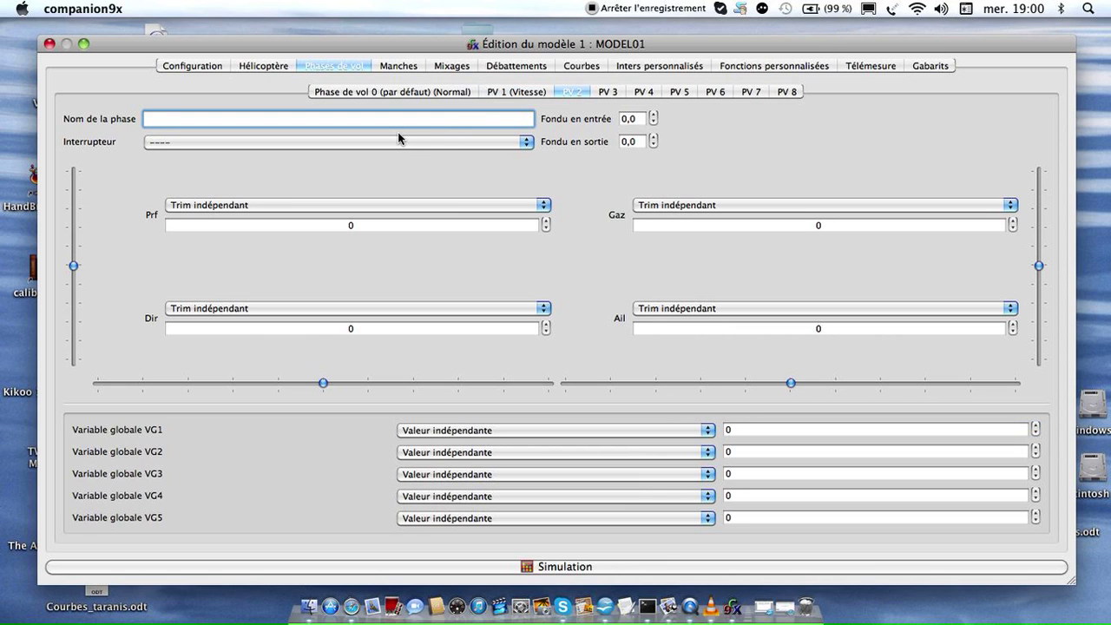
type("Duree")
left_click(526, 144)
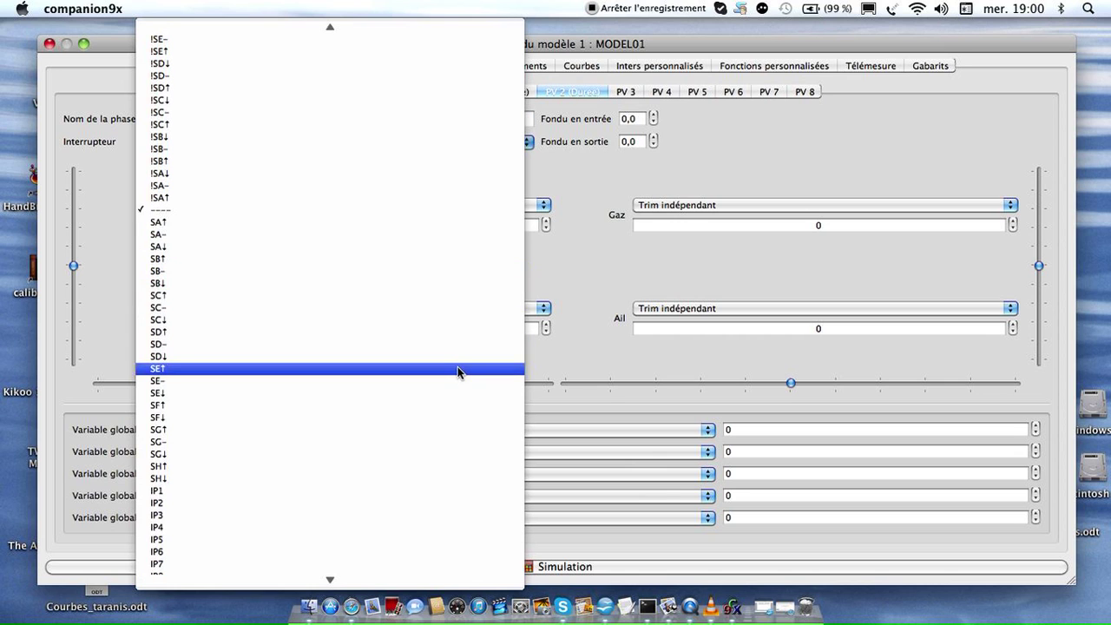
left_click(478, 454)
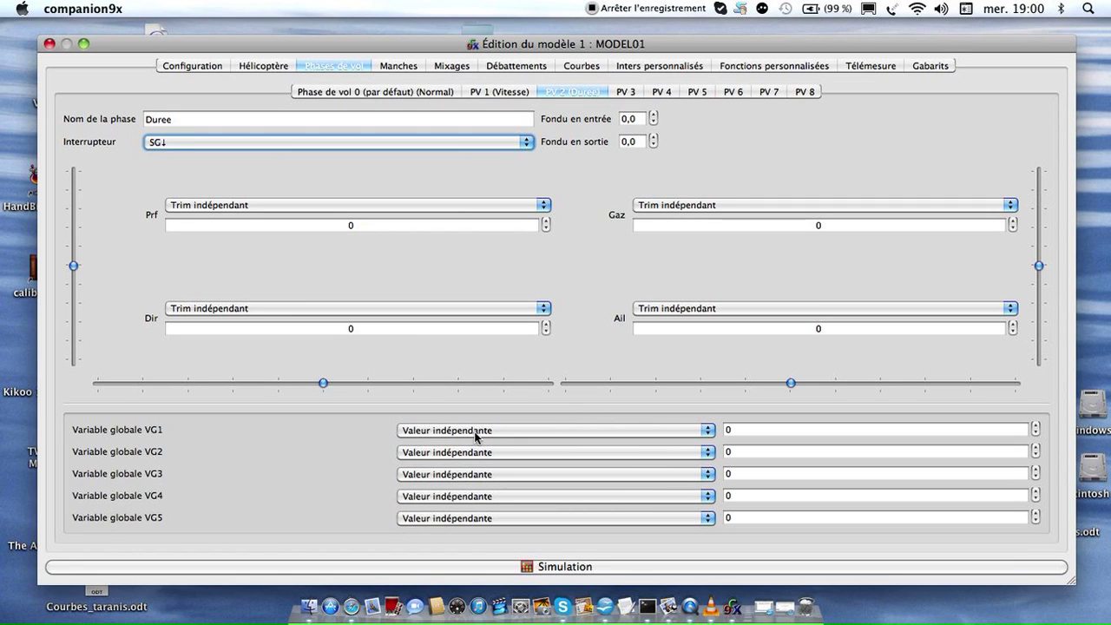
Set VG1 of the Duree phase to 80, then review the VG1 values of the Vitesse and Normal phases.
left_click(737, 429)
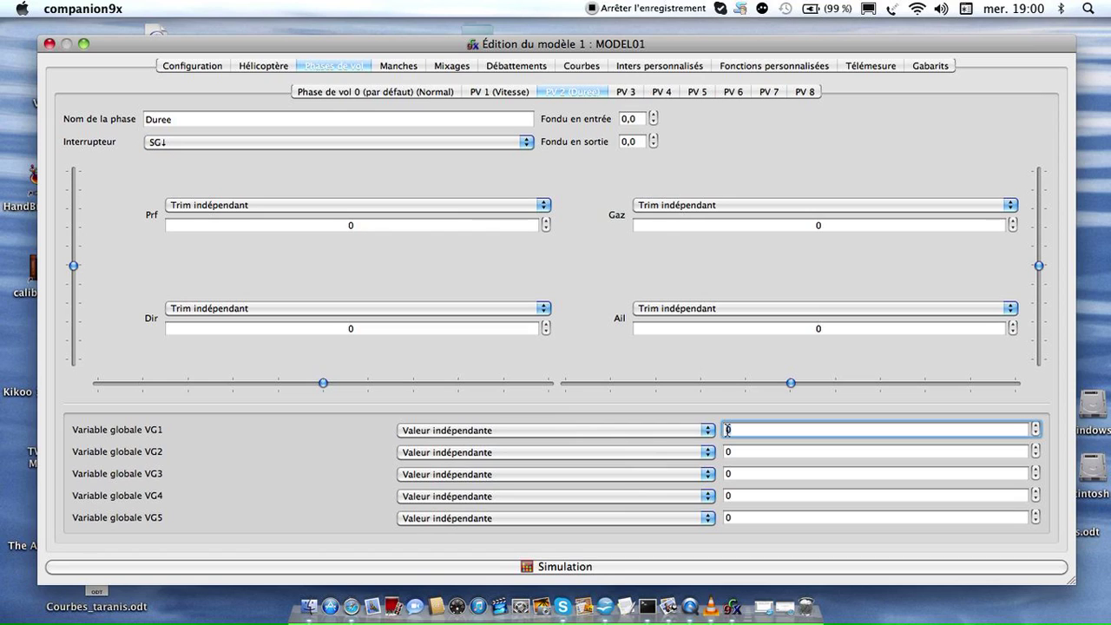
double_click(727, 429)
type("80")
key("Return")
left_click(500, 94)
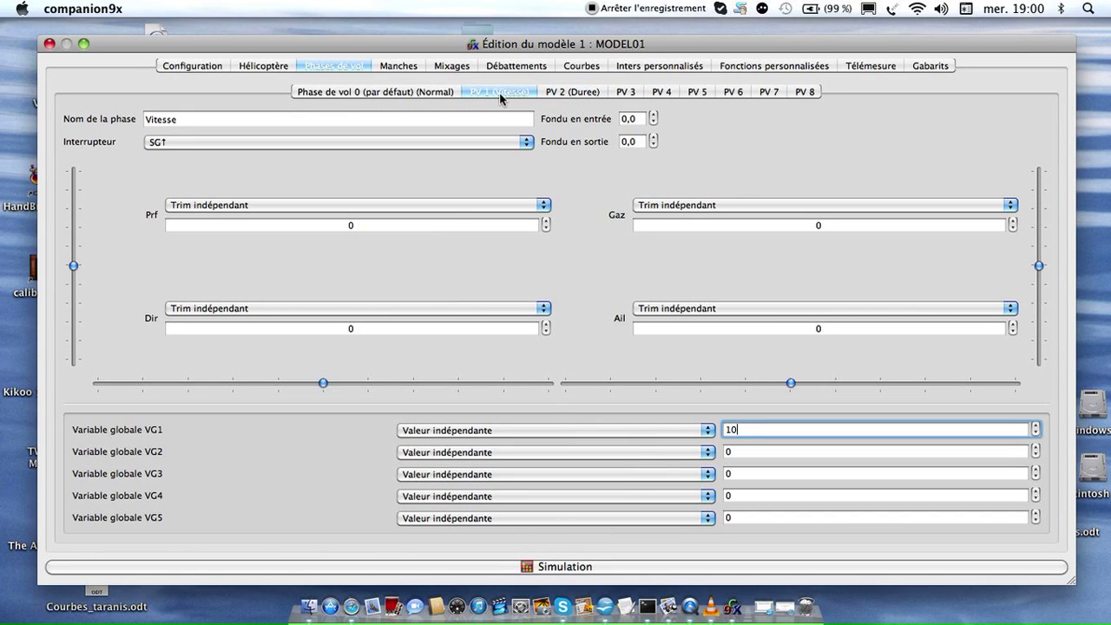
left_click(440, 95)
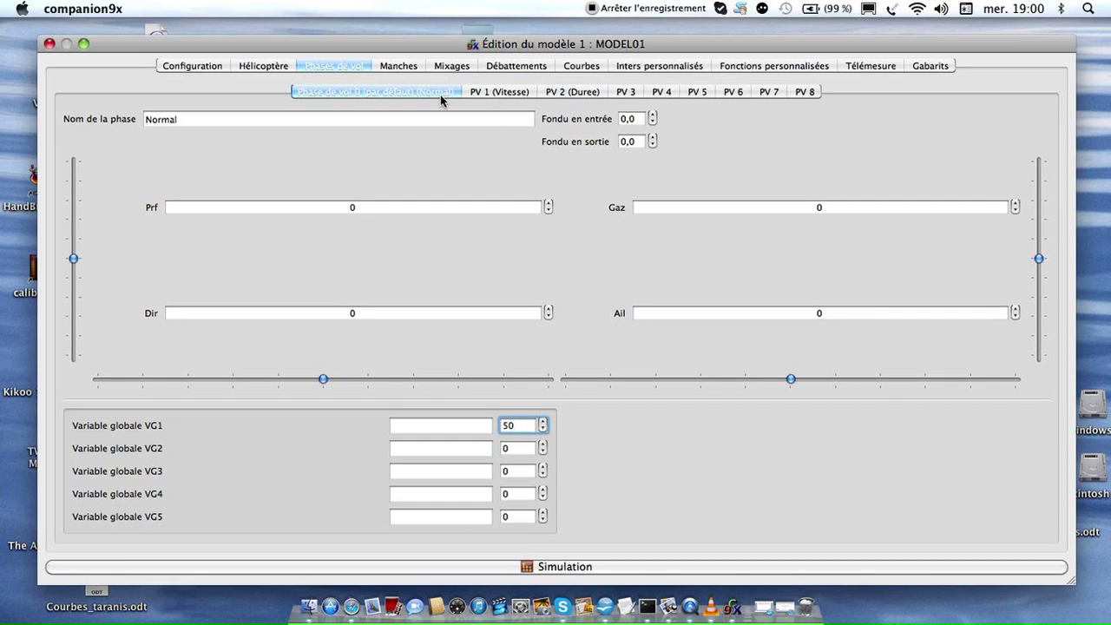
Simulate the model, moving the right stick with SG in the middle for the Normal phase and with SG up for Vitesse.
left_click(577, 567)
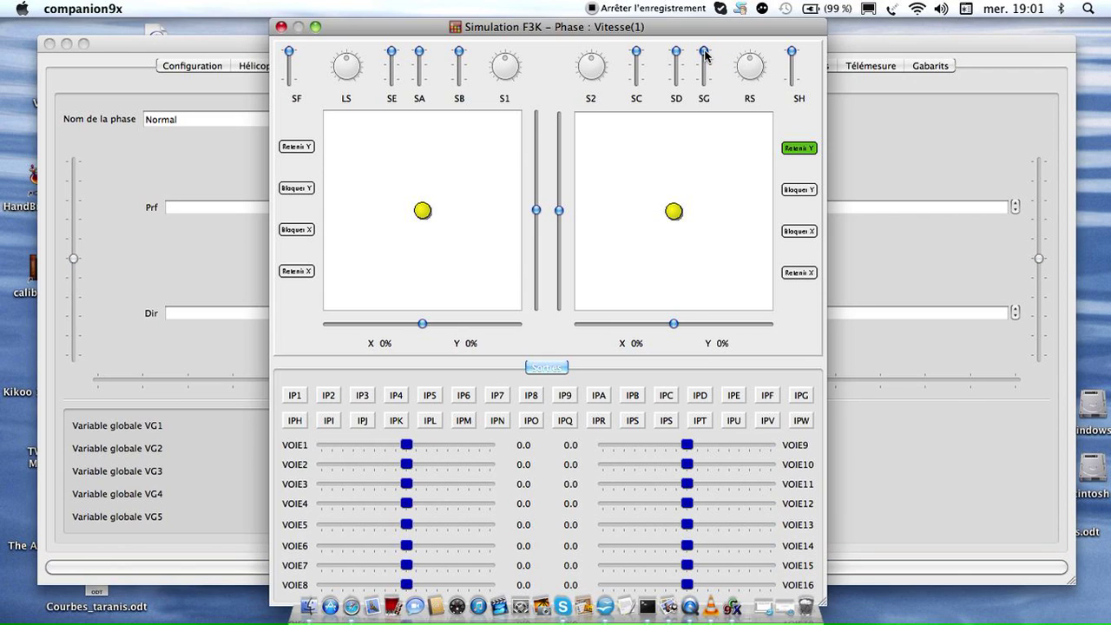
left_click_drag(704, 55, 705, 65)
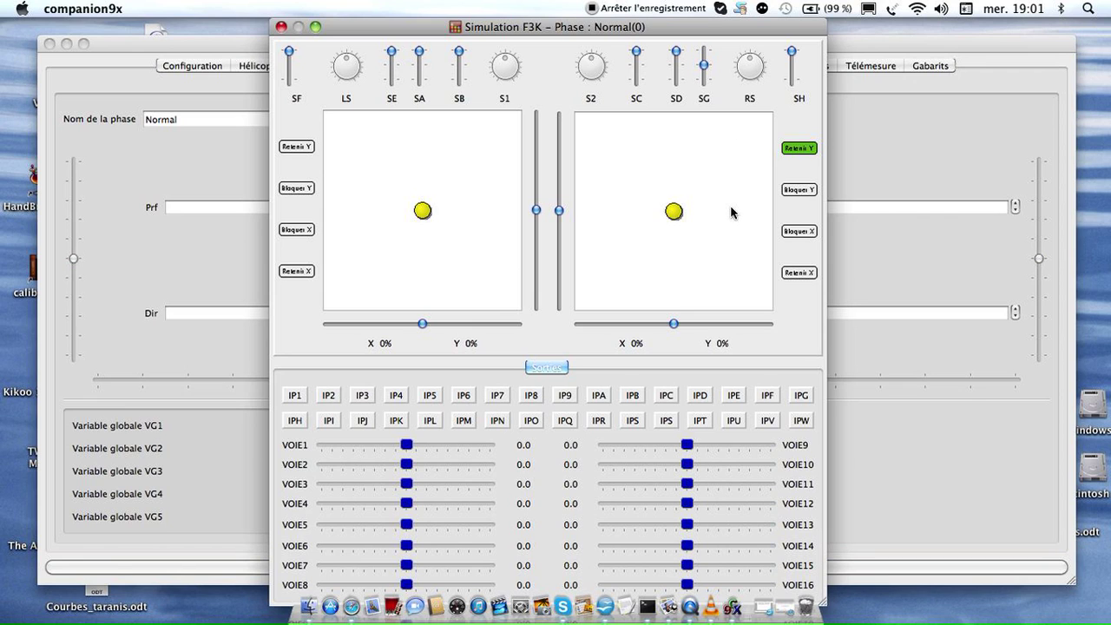
mouse_move(675, 213)
left_mouse_down()
mouse_move(588, 213)
mouse_move(751, 215)
mouse_move(584, 201)
mouse_move(682, 213)
mouse_move(765, 206)
mouse_move(584, 214)
mouse_move(674, 213)
left_mouse_up()
left_click_drag(704, 63, 704, 50)
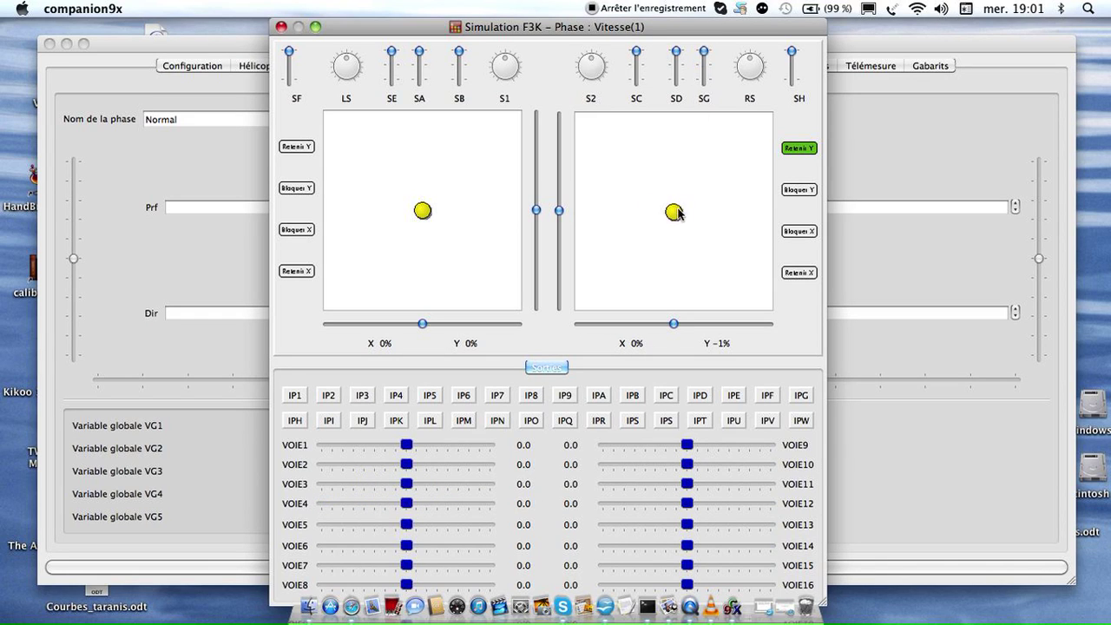
mouse_move(673, 213)
left_mouse_down()
mouse_move(783, 227)
mouse_move(585, 213)
mouse_move(765, 210)
mouse_move(673, 210)
left_mouse_up()
Check the right stick's effect in the Duree phase with SG down, return SG to the middle, and close the simulator.
left_click(704, 88)
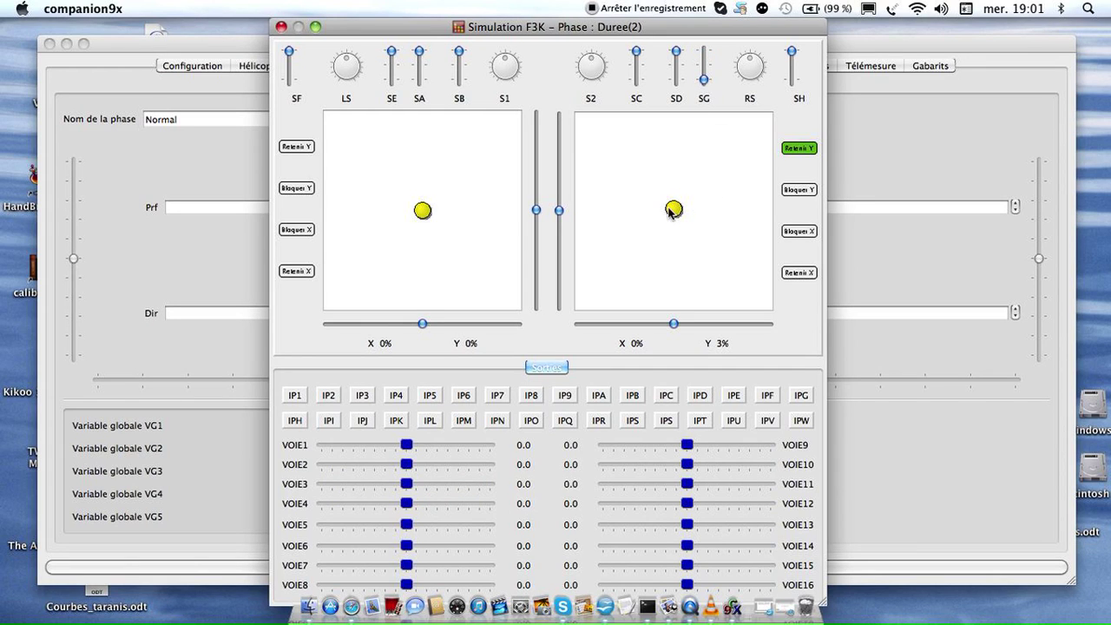
mouse_move(674, 211)
left_mouse_down()
mouse_move(757, 214)
mouse_move(528, 228)
mouse_move(748, 208)
mouse_move(585, 207)
mouse_move(670, 205)
left_mouse_up()
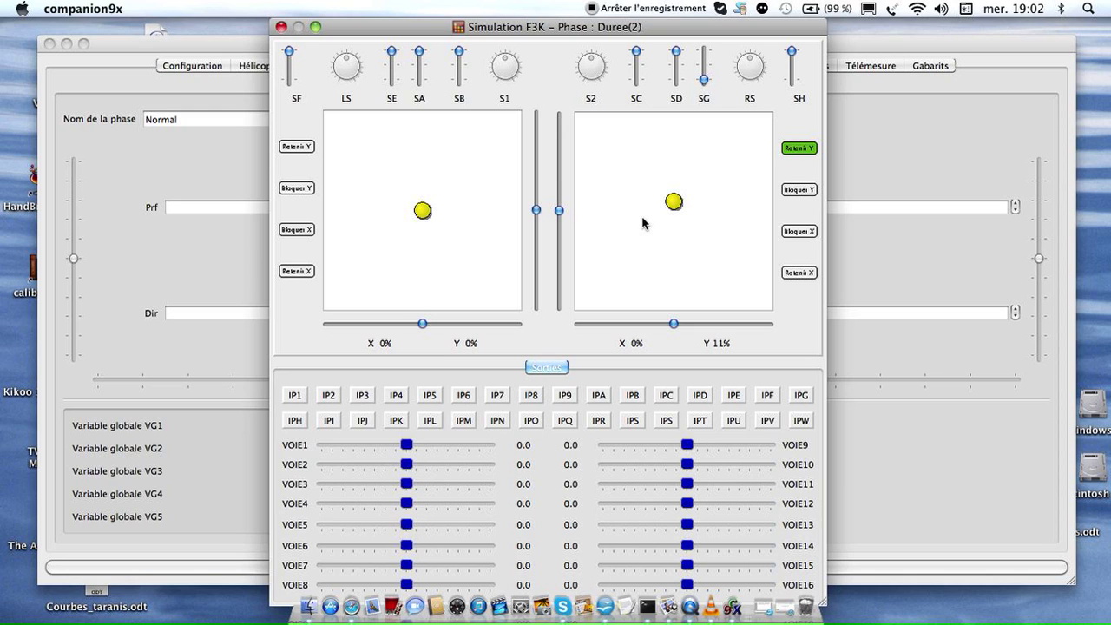
left_click_drag(699, 79, 703, 66)
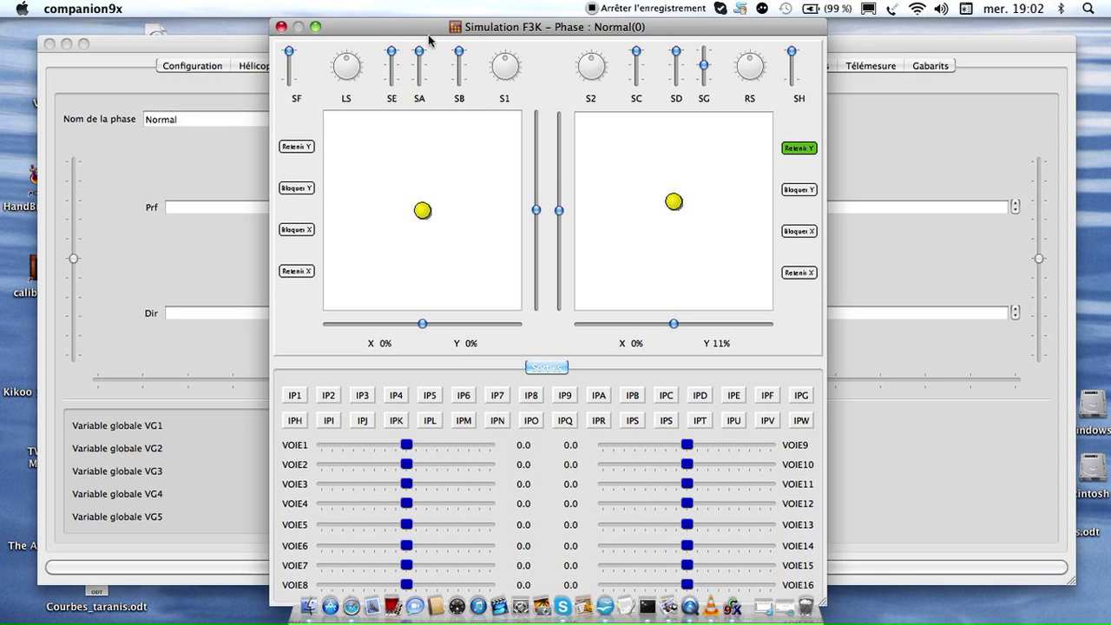
left_click_drag(401, 29, 538, 26)
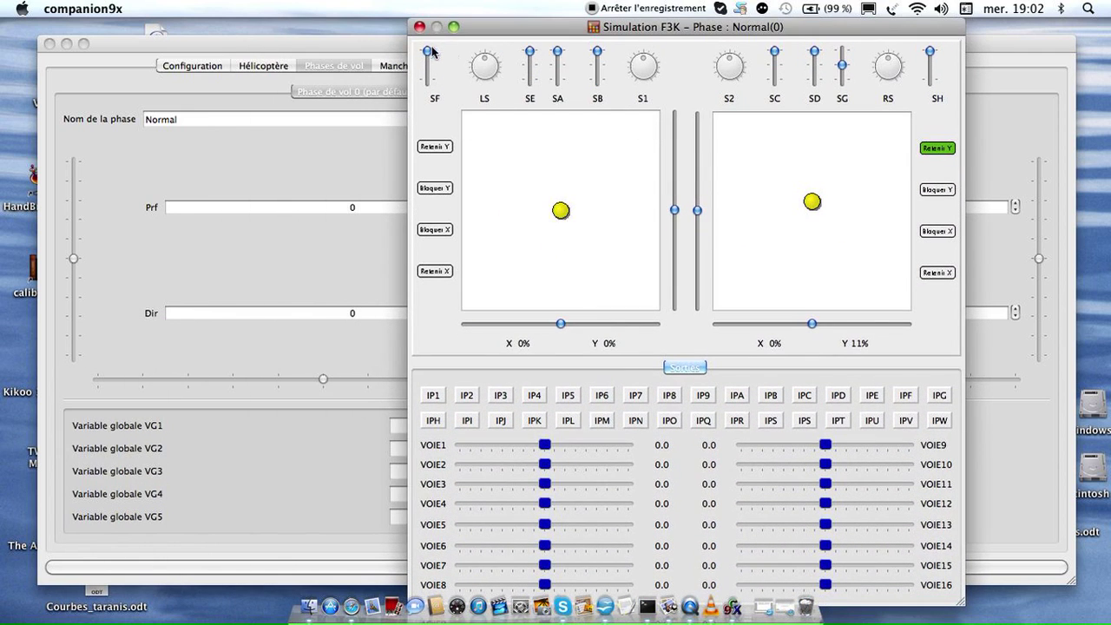
left_click(419, 28)
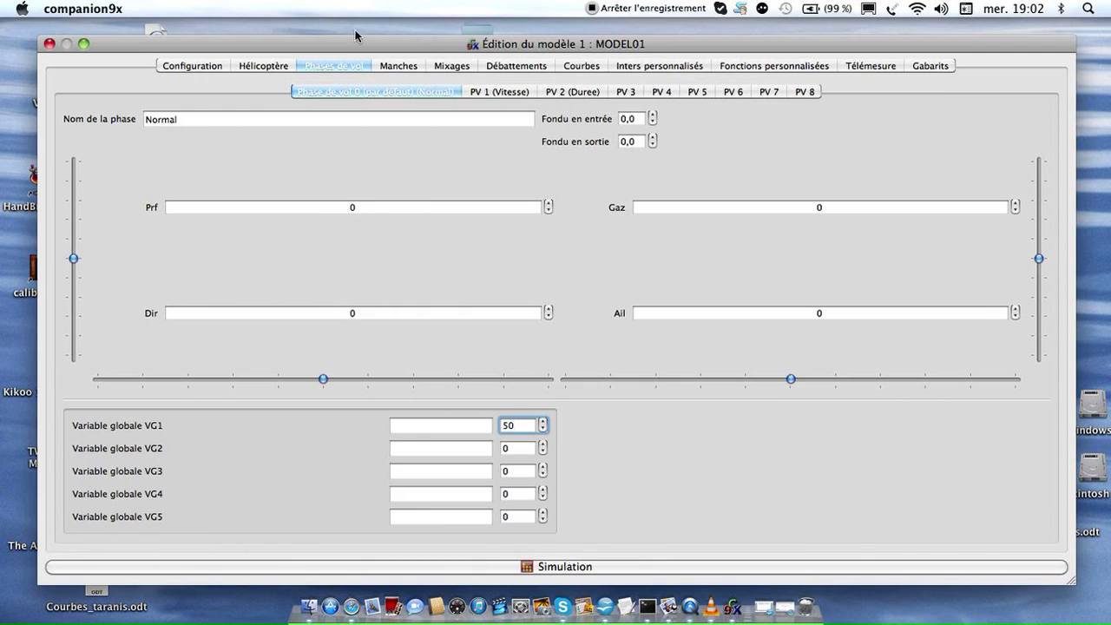
Examine the VOIE03 AILD mix's VG1 differential and flight phase settings, closing the mix without changes.
left_click(453, 67)
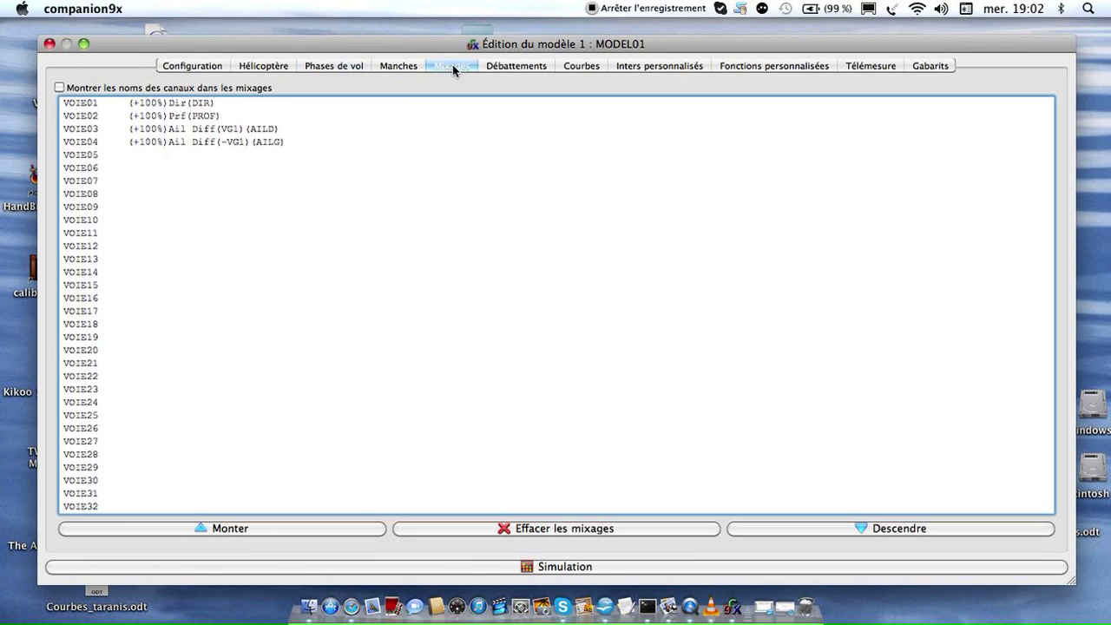
right_click(197, 128)
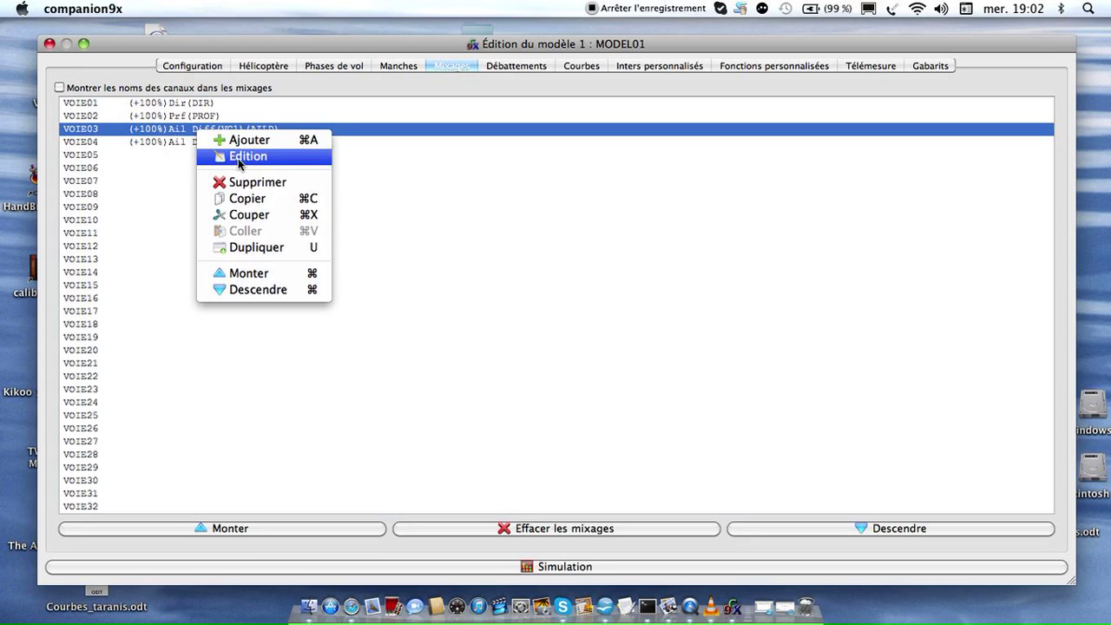
left_click(239, 161)
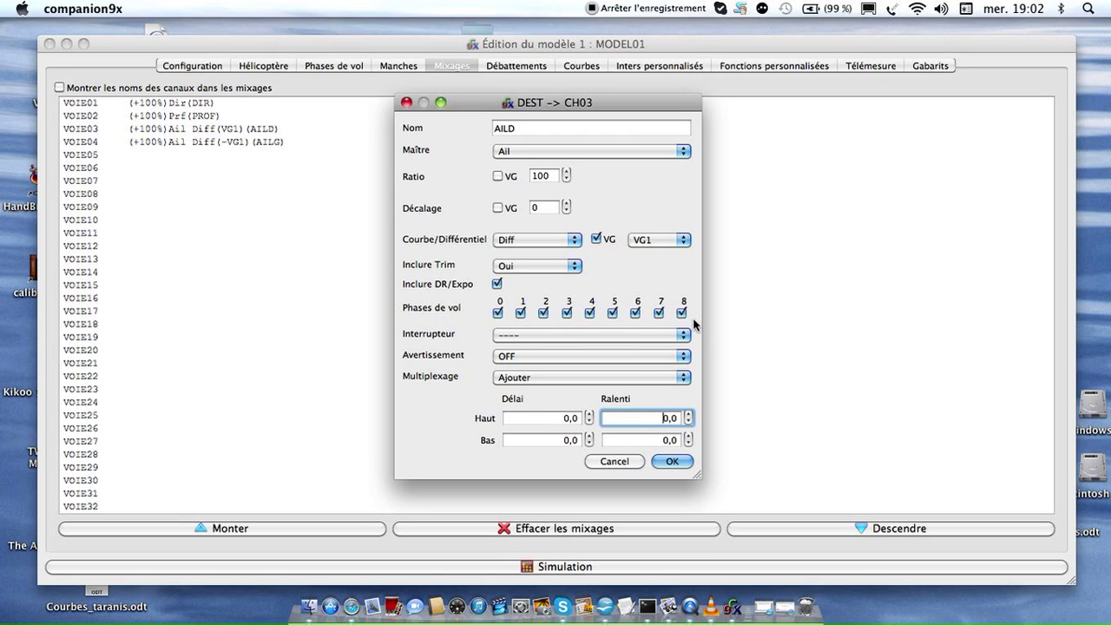
left_click(406, 103)
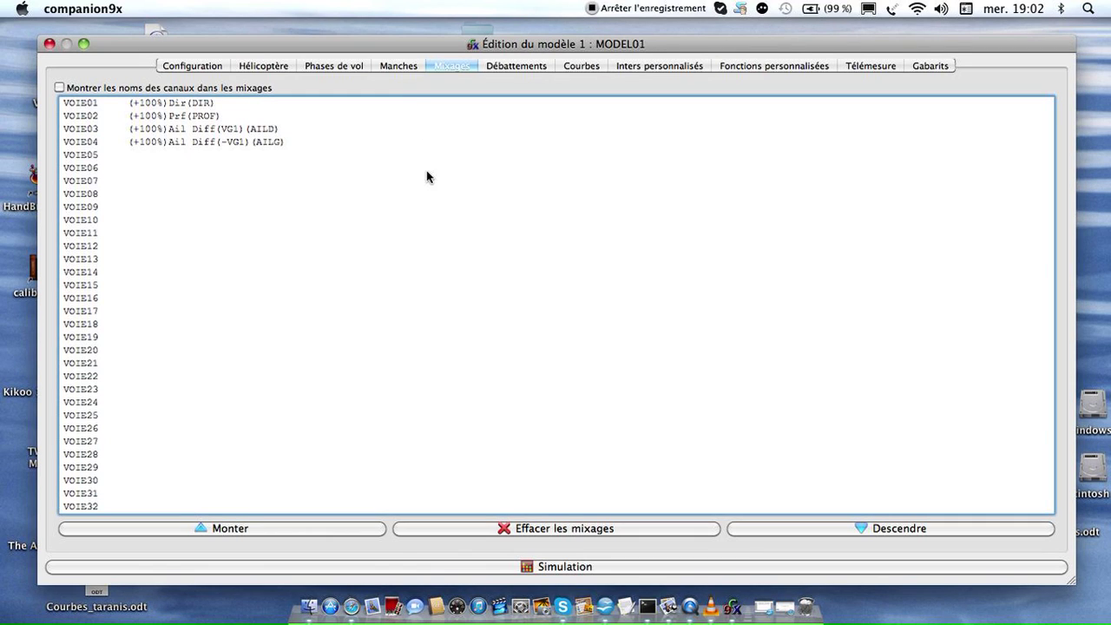